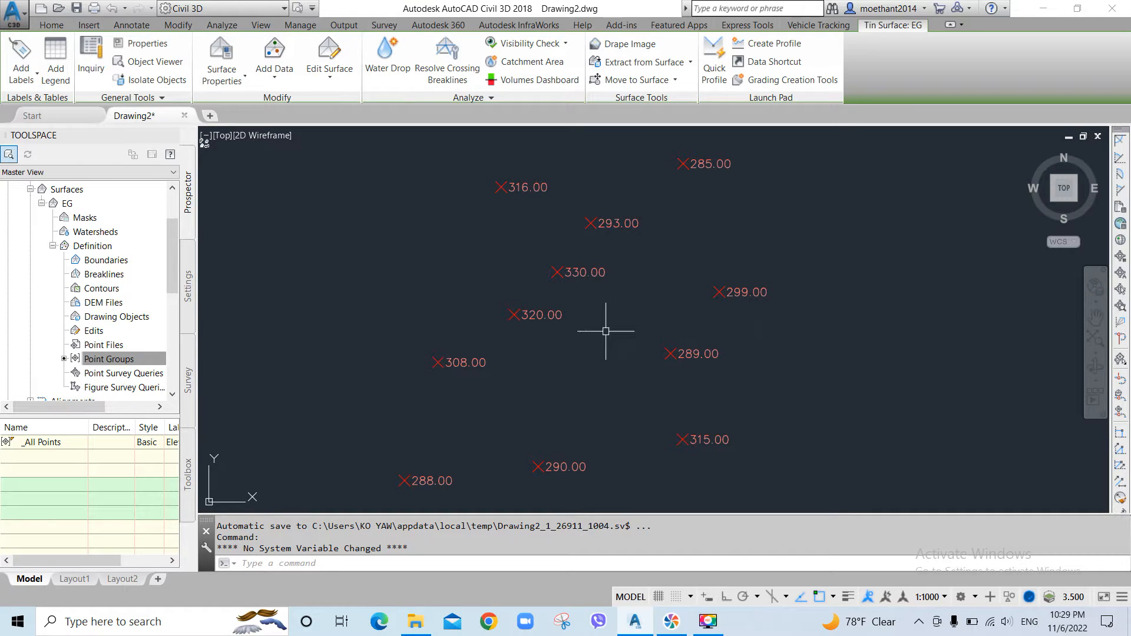
{"action": "mouse_move", "coordinate": [606, 331]}
{"action": "middle_click_drag", "start_coordinate": [623, 322], "coordinate": [622, 326]}
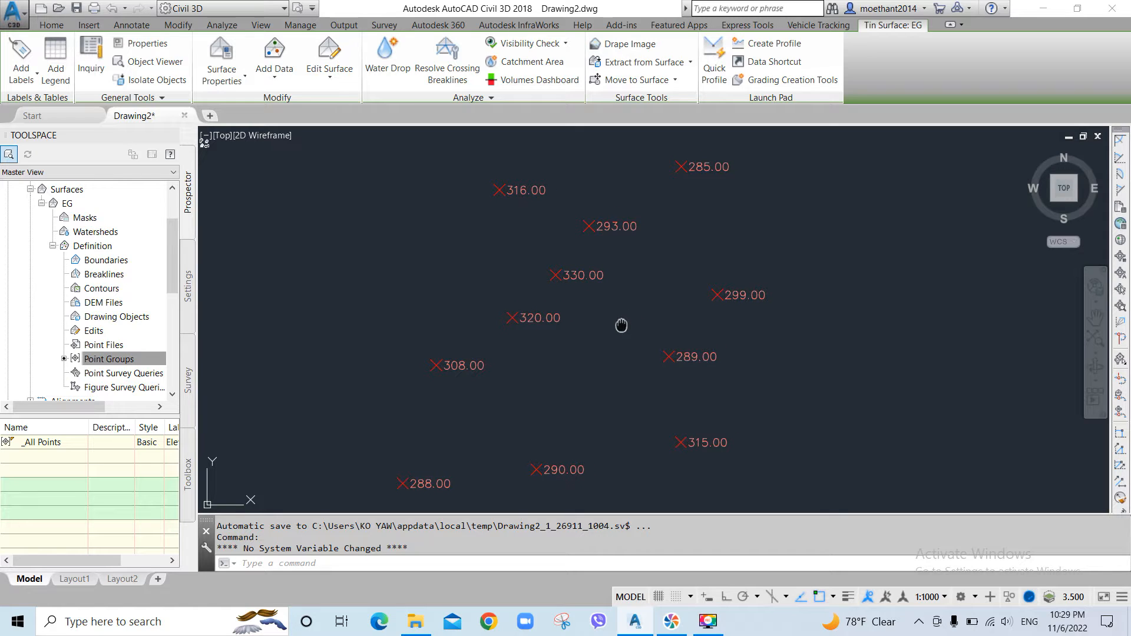
{"action": "mouse_move", "coordinate": [621, 324]}
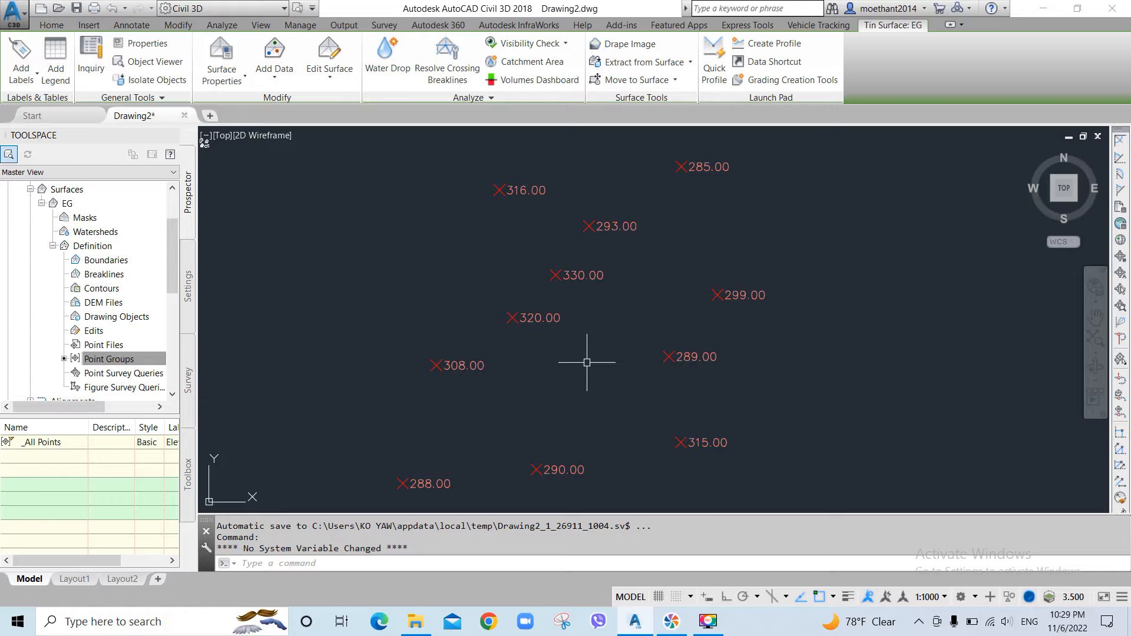
{"action": "mouse_move", "coordinate": [587, 362]}
{"action": "left_click", "coordinate": [308, 80]}
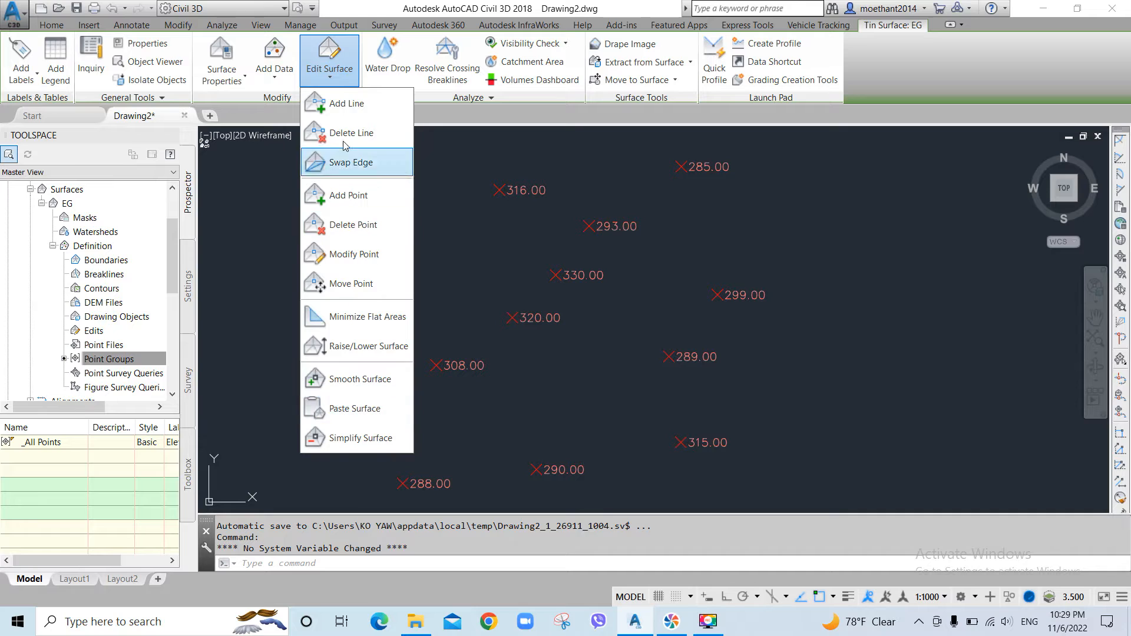
{"action": "left_click", "coordinate": [264, 241]}
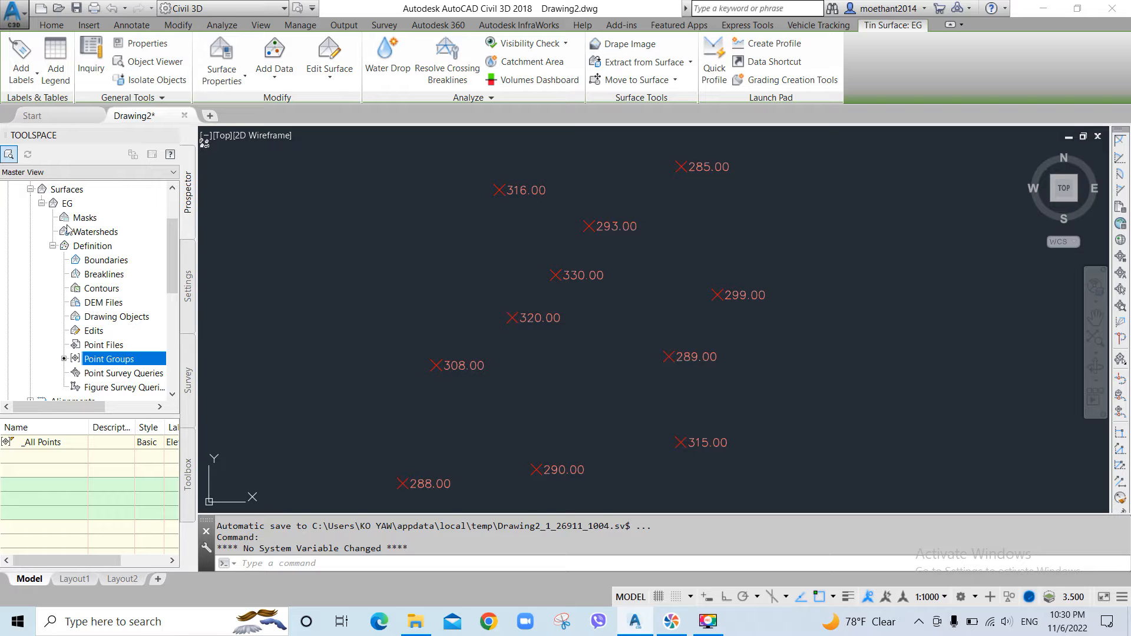
Set the EG surface's style to Contours and Triangles in its surface properties.
{"action": "right_click", "coordinate": [67, 205]}
{"action": "left_click", "coordinate": [117, 214]}
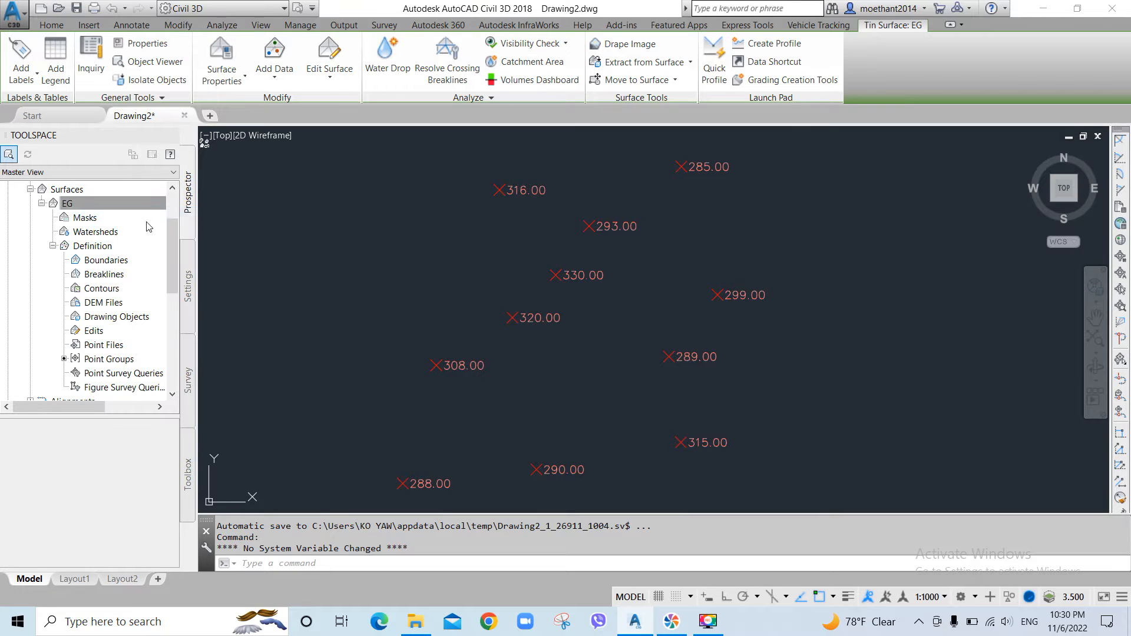
{"action": "left_click", "coordinate": [412, 266]}
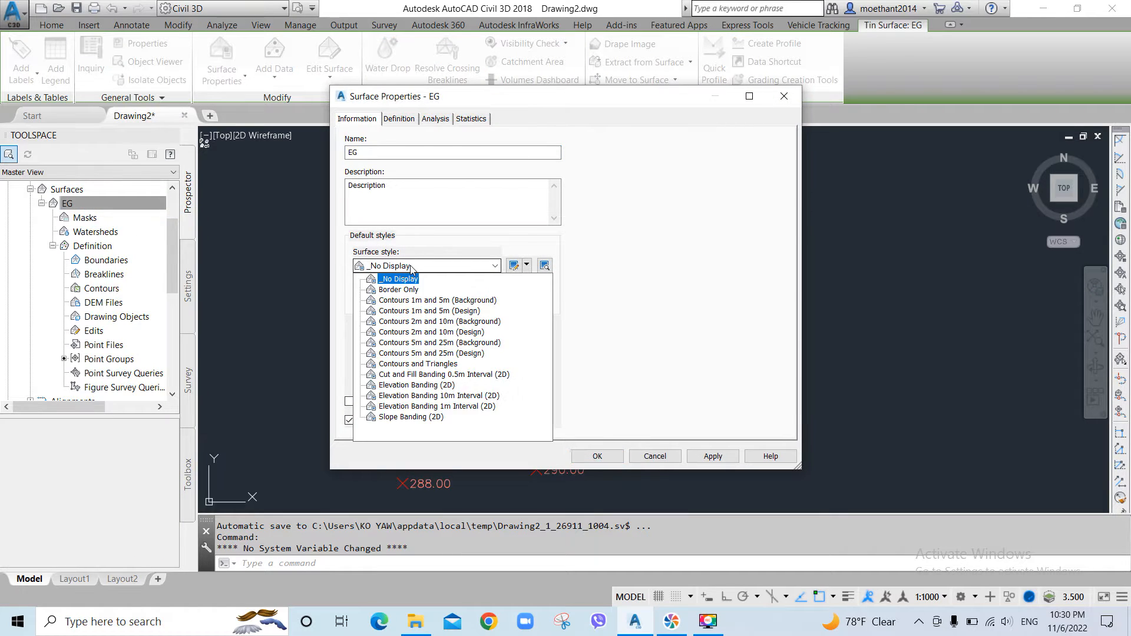
{"action": "left_click", "coordinate": [417, 364]}
{"action": "left_click", "coordinate": [596, 456]}
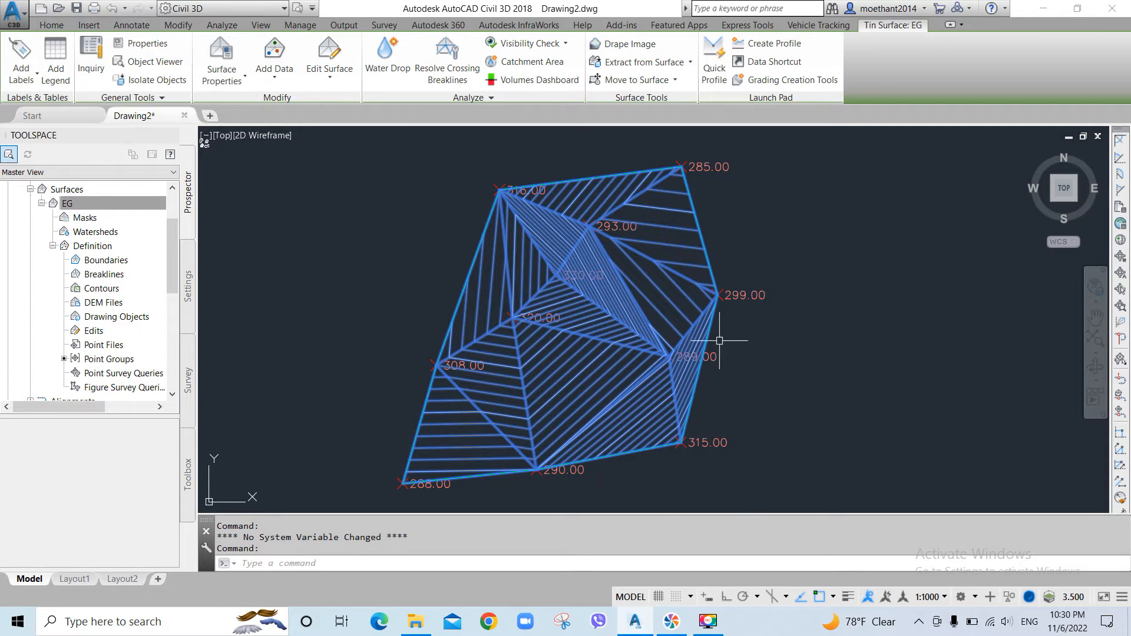
{"action": "key", "text": "Escape"}
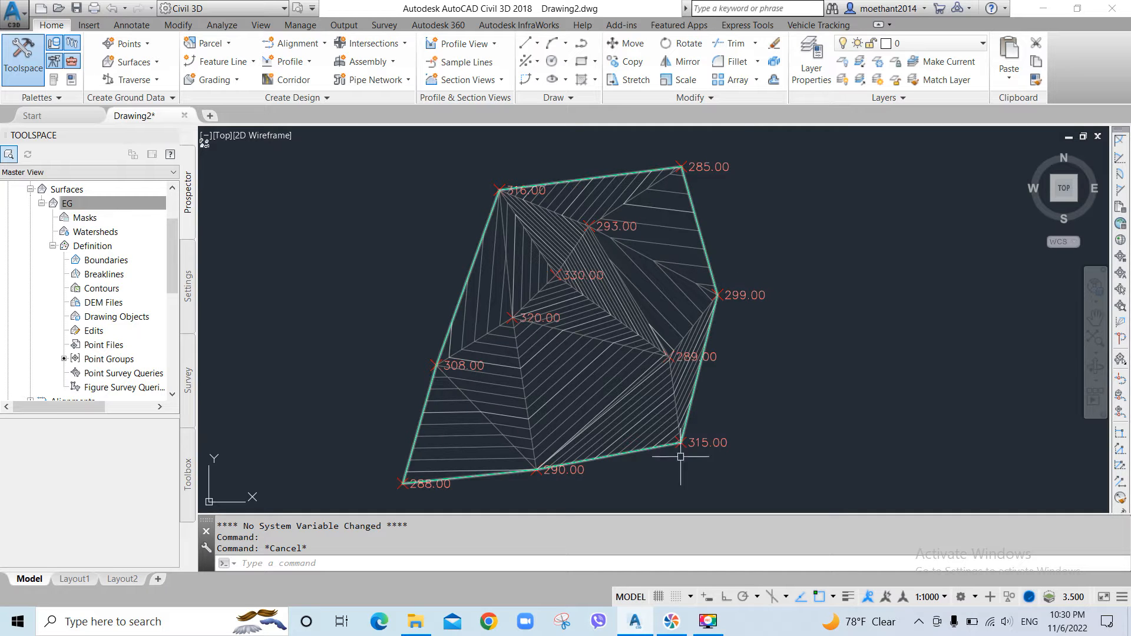
Examine the build options in the EG surface's definition properties, leaving the settings as they are.
{"action": "left_click", "coordinate": [553, 332]}
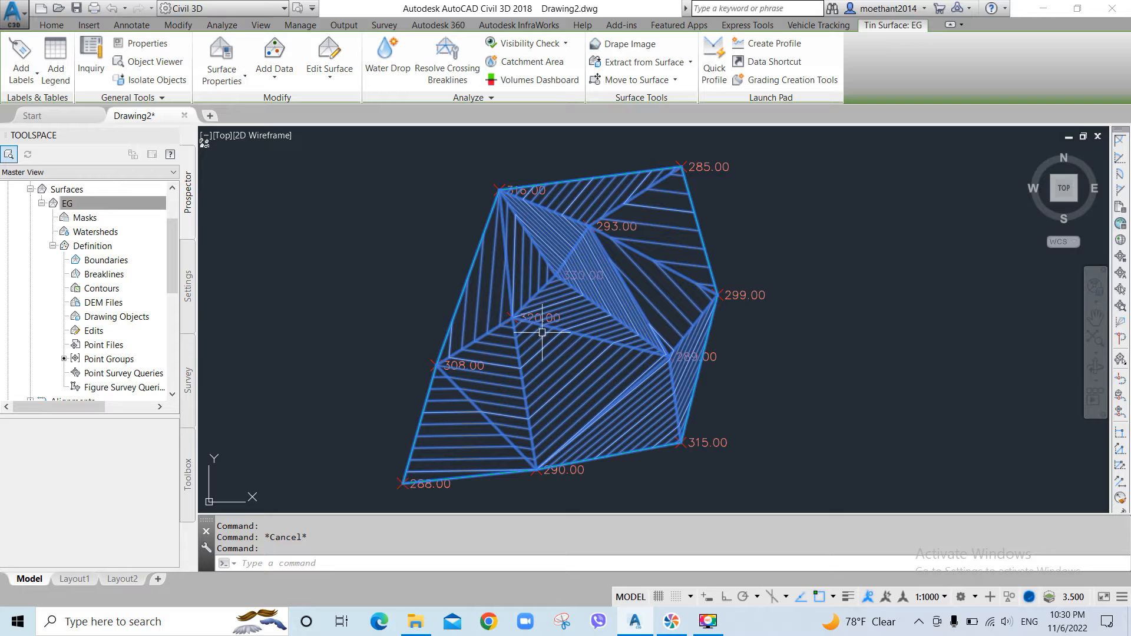
{"action": "left_click", "coordinate": [229, 50]}
{"action": "left_click", "coordinate": [399, 119]}
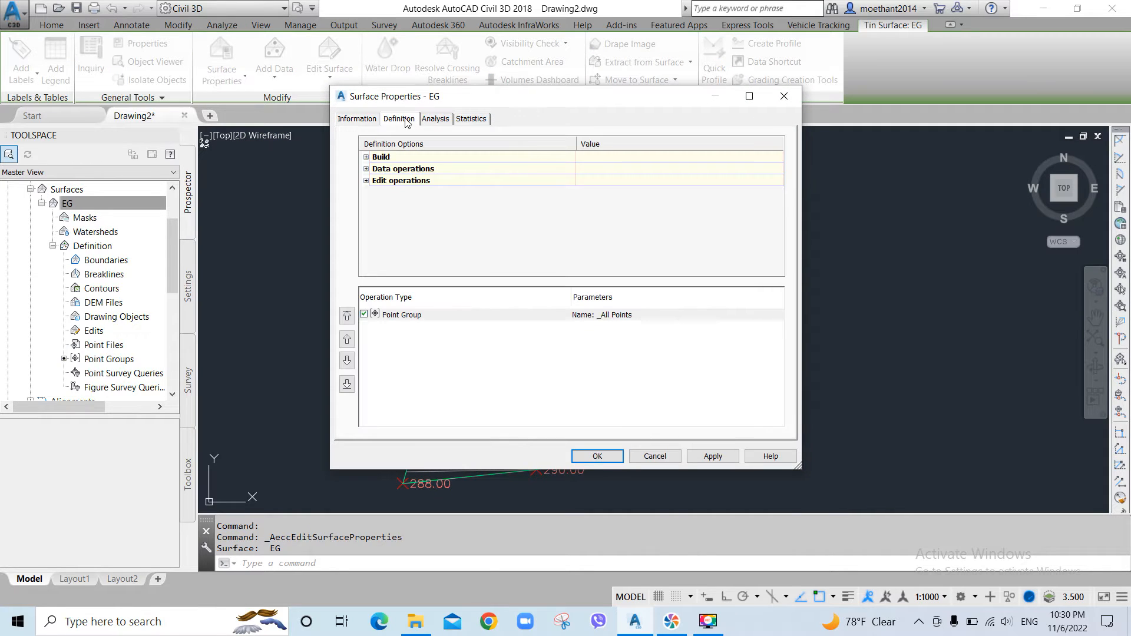
{"action": "left_click", "coordinate": [365, 158]}
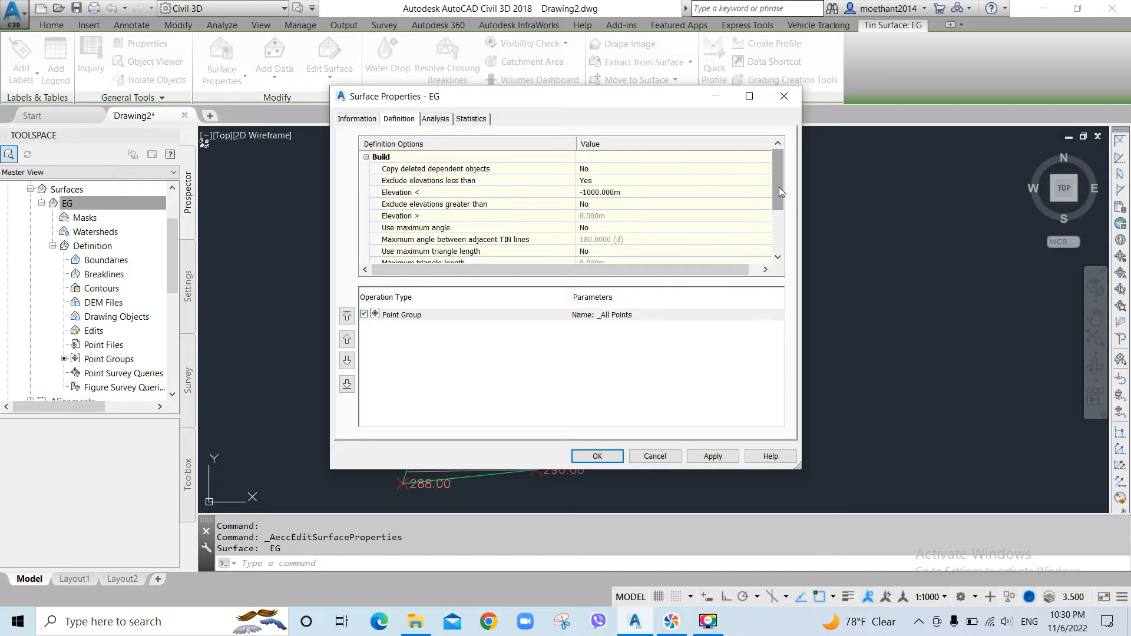
{"action": "left_click_drag", "start_coordinate": [780, 191], "coordinate": [715, 237]}
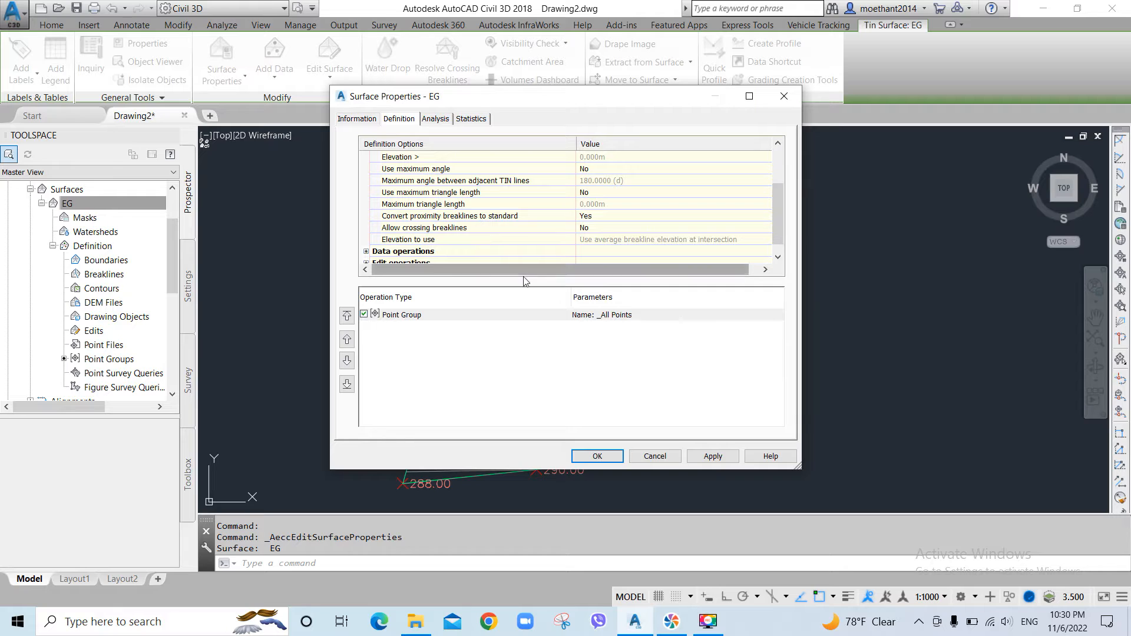
{"action": "left_click_drag", "start_coordinate": [777, 220], "coordinate": [779, 161]}
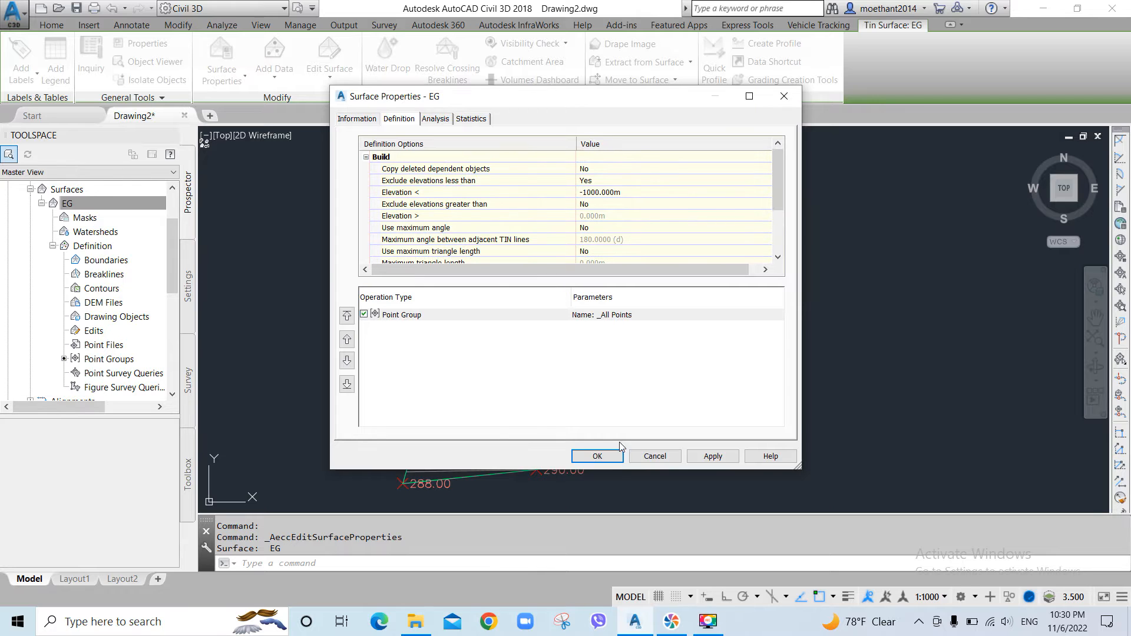
{"action": "left_click", "coordinate": [656, 457]}
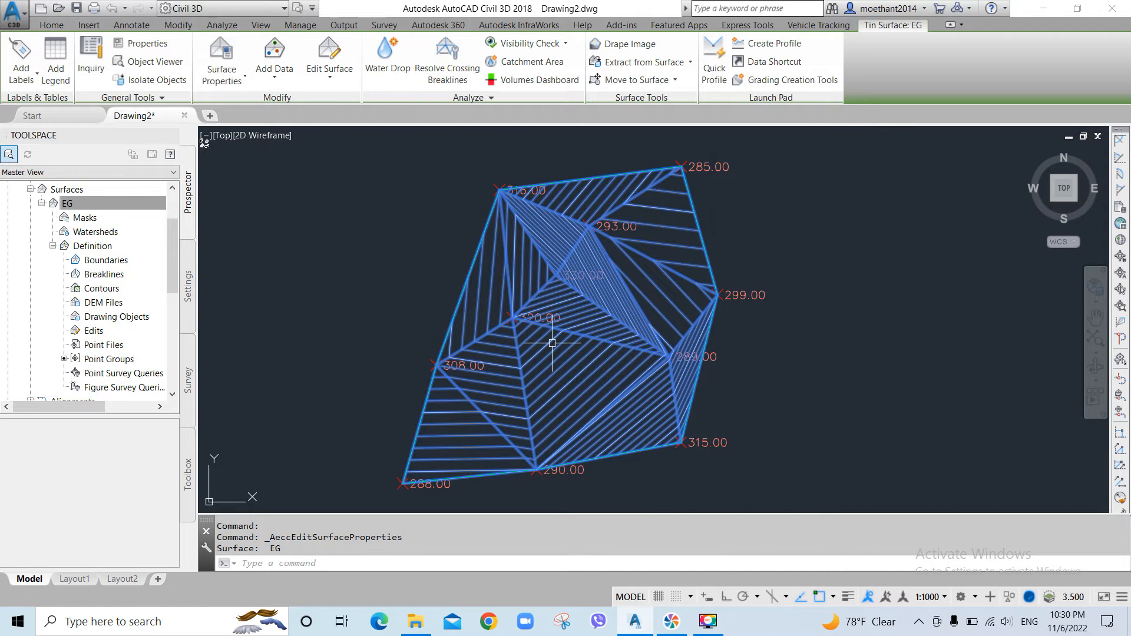
{"action": "key", "text": "Escape"}
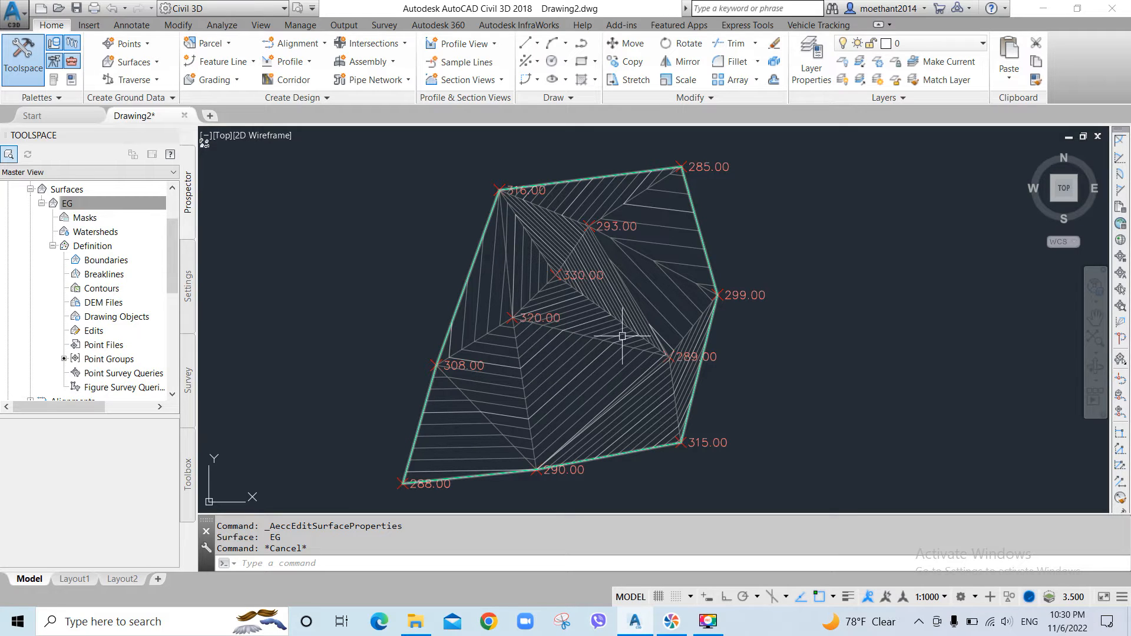
Edit the EG surface's Contours and Triangles style so the Points component is visible in plan view.
{"action": "left_click", "coordinate": [578, 336]}
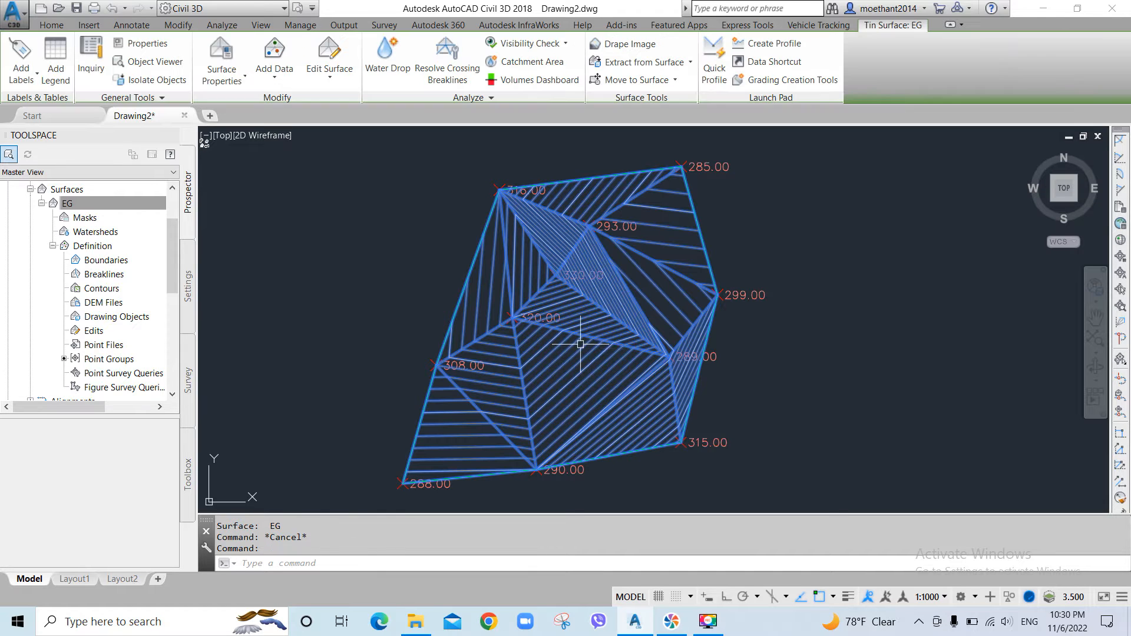
{"action": "left_click", "coordinate": [225, 50]}
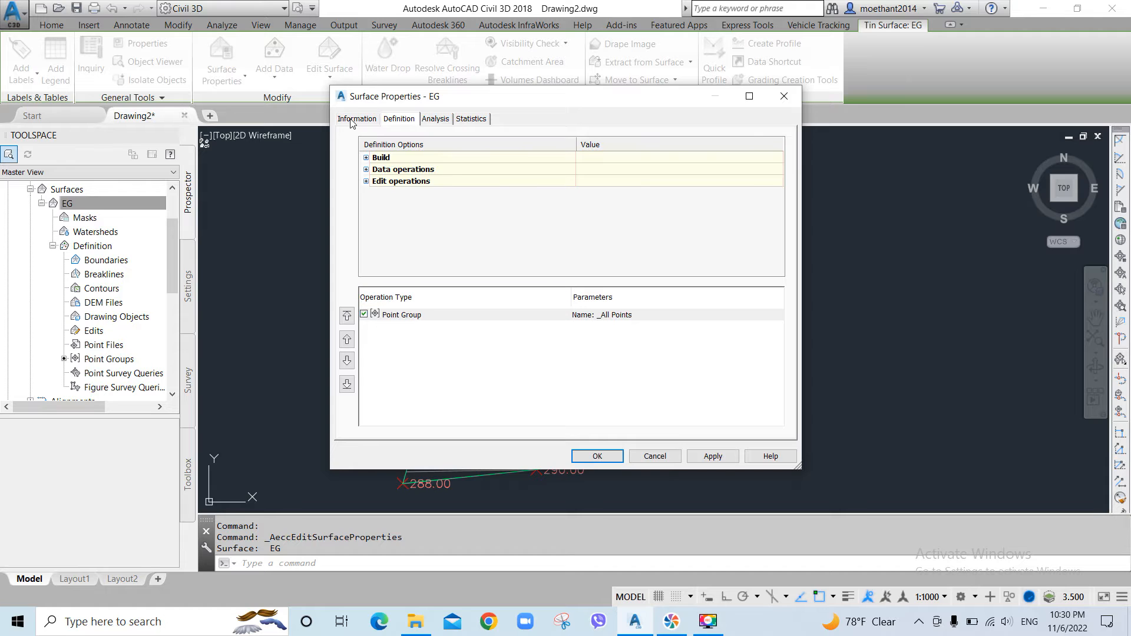
{"action": "left_click", "coordinate": [355, 119]}
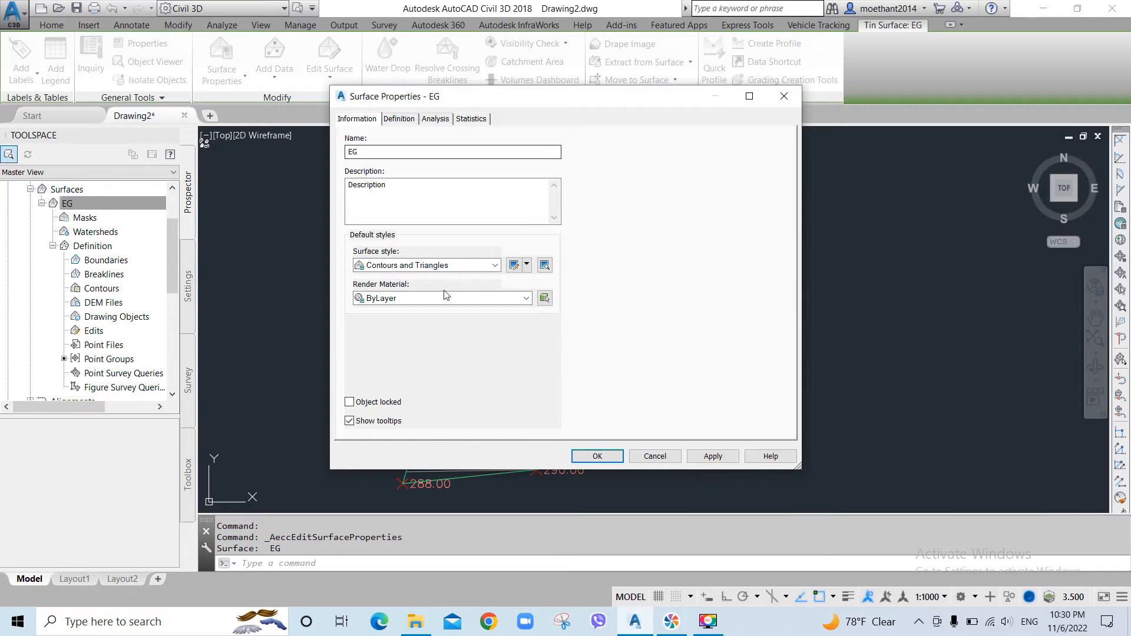
{"action": "left_click", "coordinate": [526, 265]}
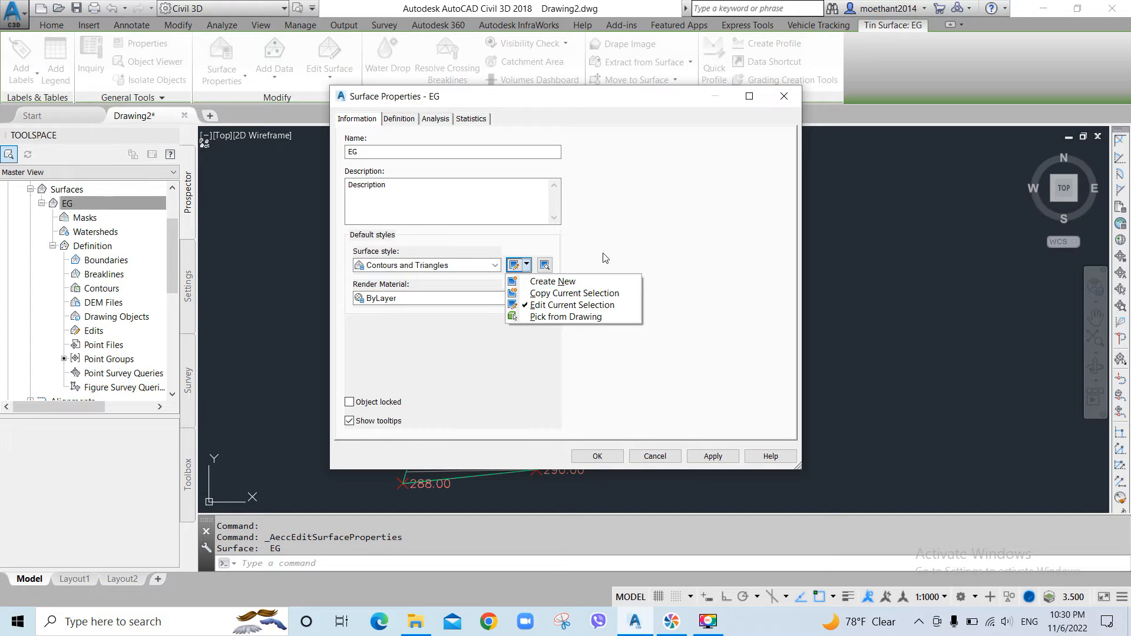
{"action": "left_click", "coordinate": [554, 304]}
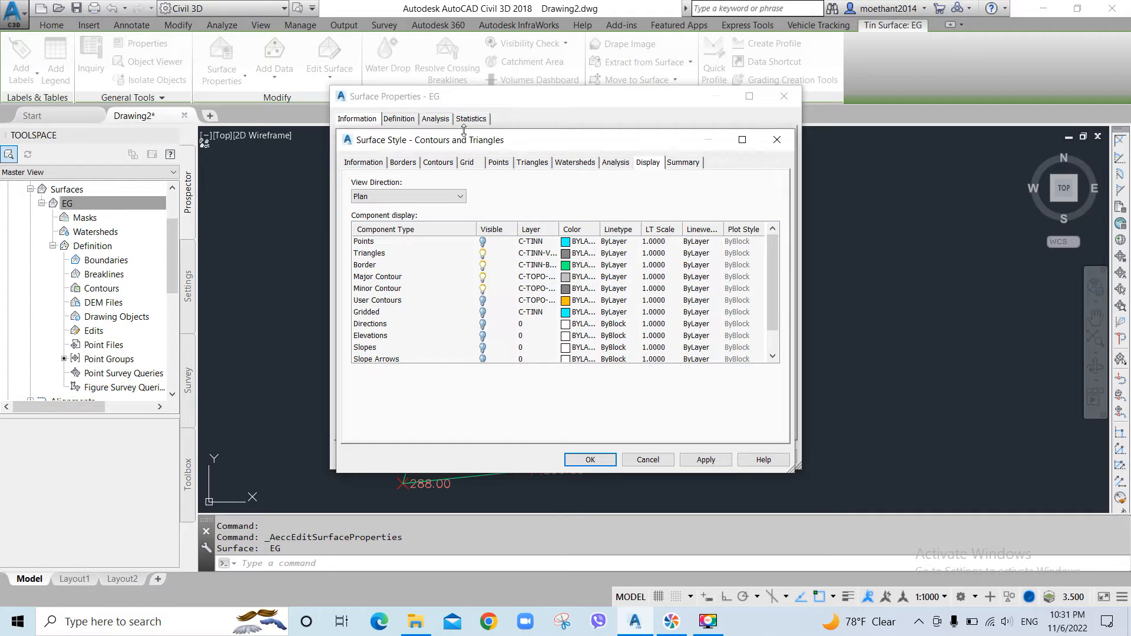
{"action": "left_click", "coordinate": [480, 243]}
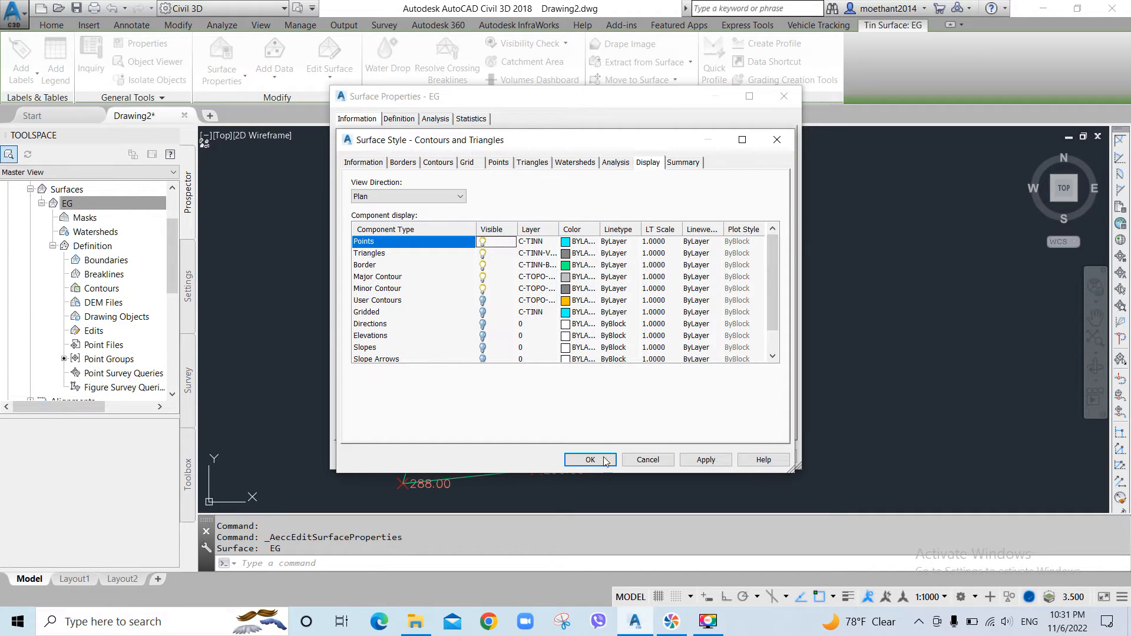
{"action": "left_click", "coordinate": [590, 460]}
{"action": "left_click", "coordinate": [597, 457]}
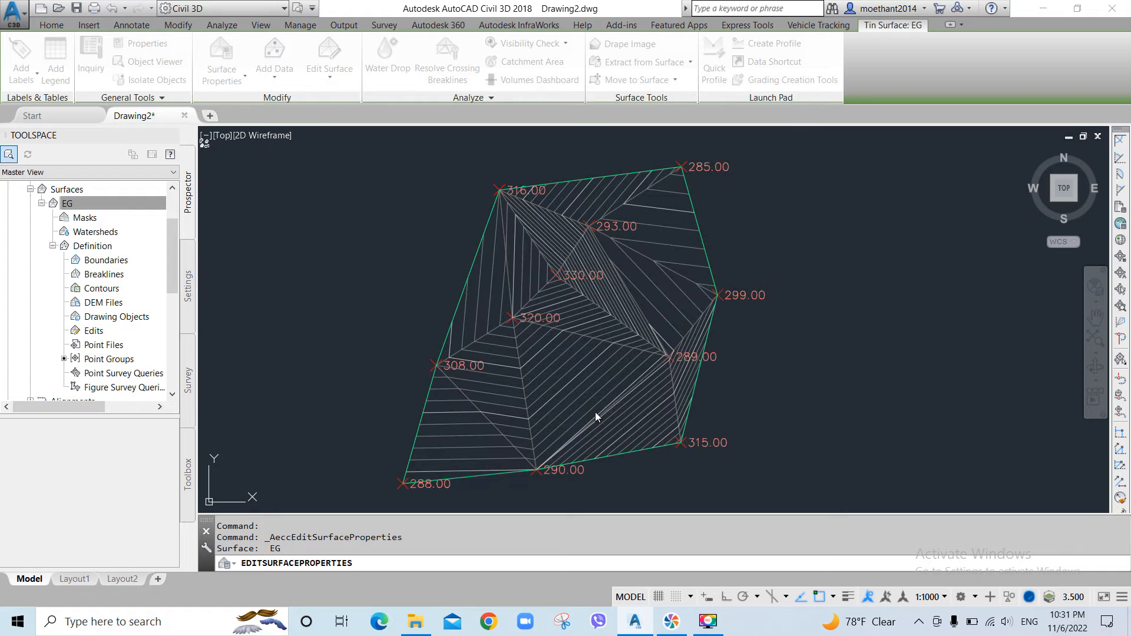
Modify the EG surface point at the 320.00 label, setting its new elevation to 300 m.
{"action": "scroll", "coordinate": [503, 332], "scroll_direction": "up", "scroll_amount": 4}
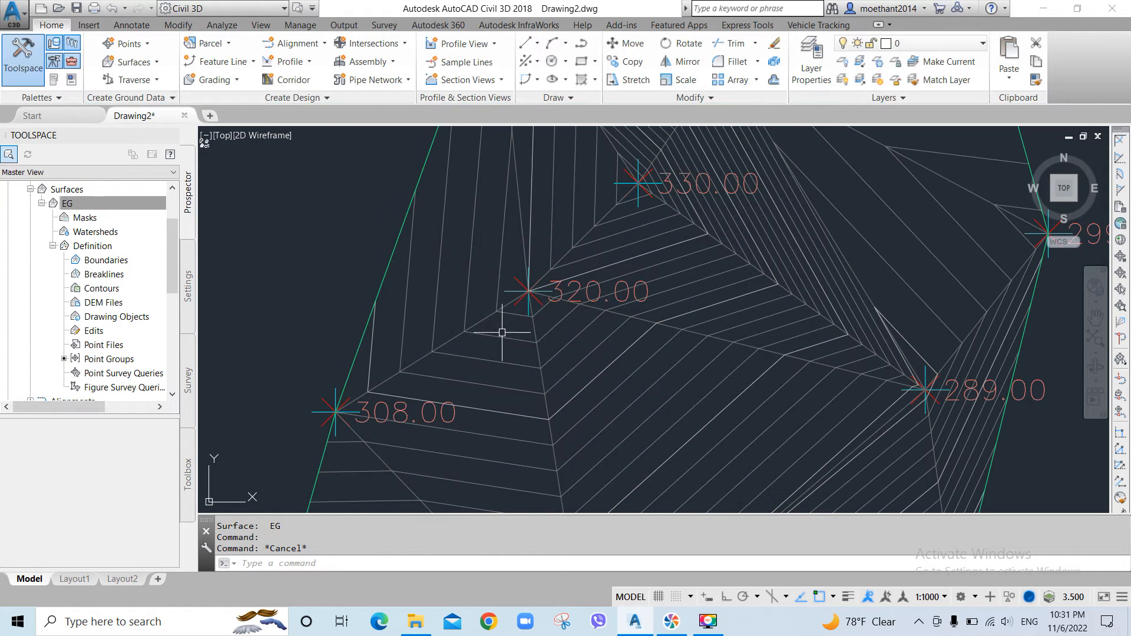
{"action": "scroll", "coordinate": [661, 308], "scroll_direction": "down", "scroll_amount": 1}
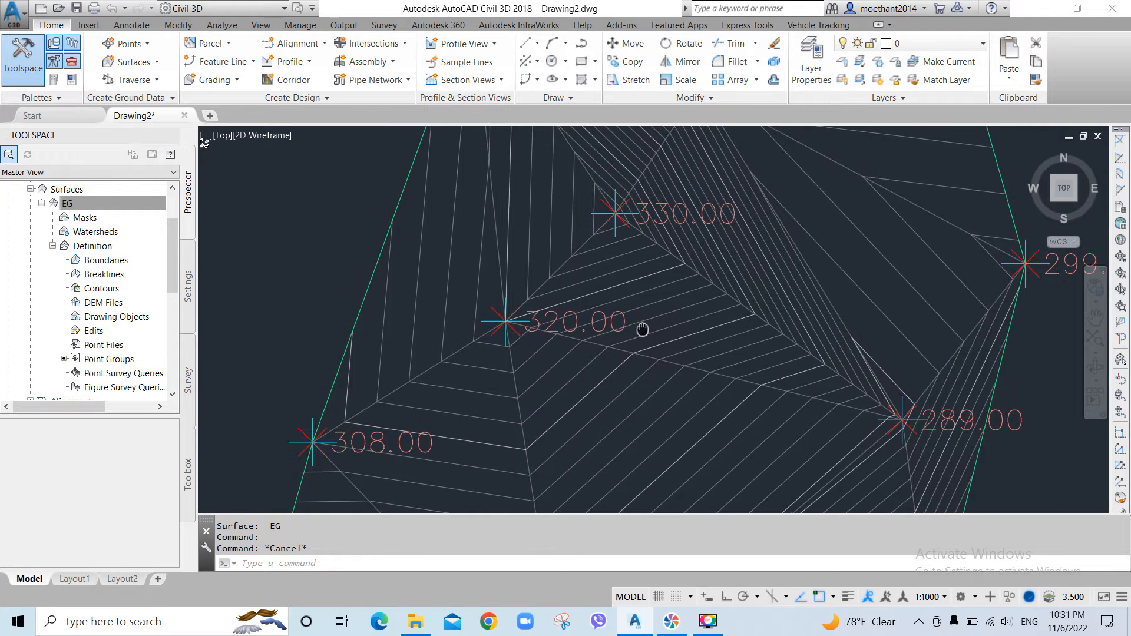
{"action": "scroll", "coordinate": [497, 324], "scroll_direction": "down", "scroll_amount": 4}
{"action": "scroll", "coordinate": [539, 313], "scroll_direction": "up", "scroll_amount": 5}
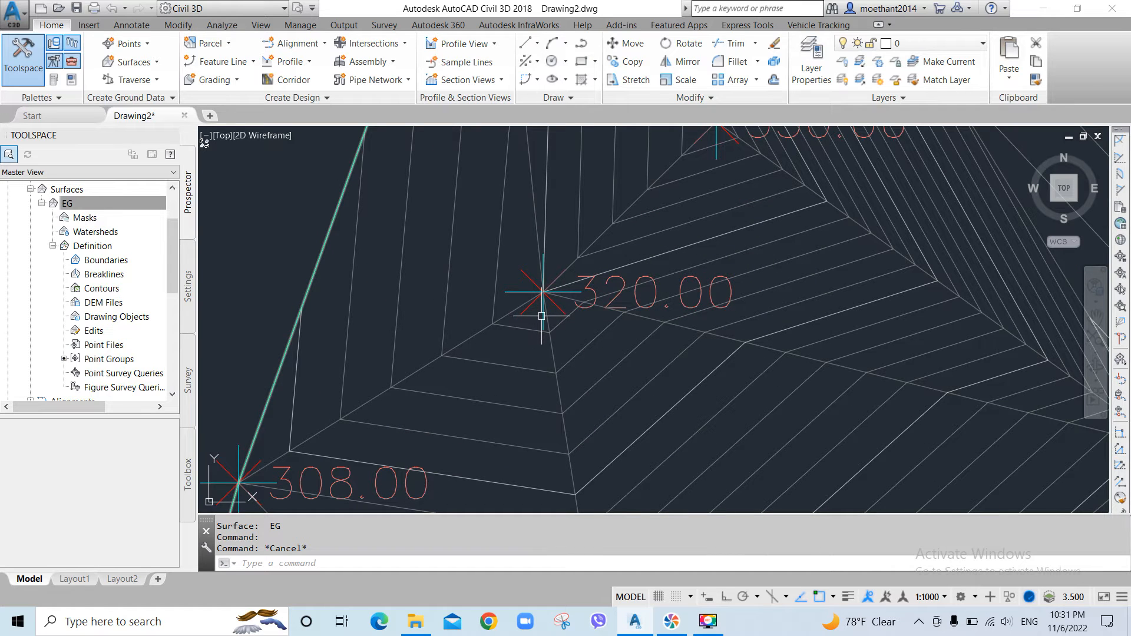
{"action": "left_click", "coordinate": [541, 315]}
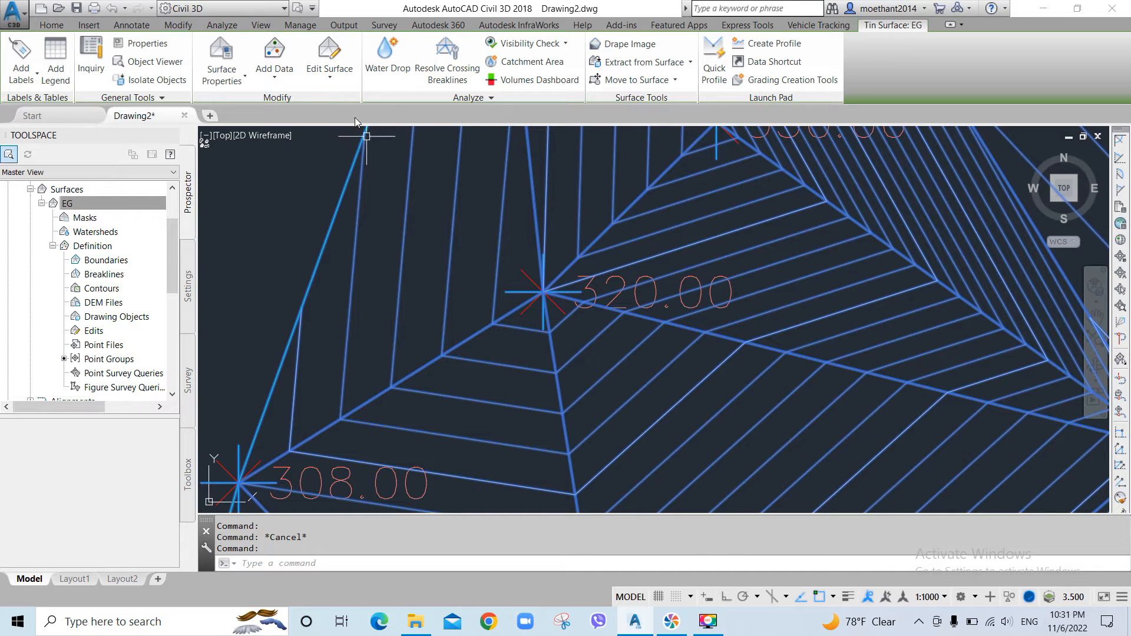
{"action": "left_click", "coordinate": [330, 77]}
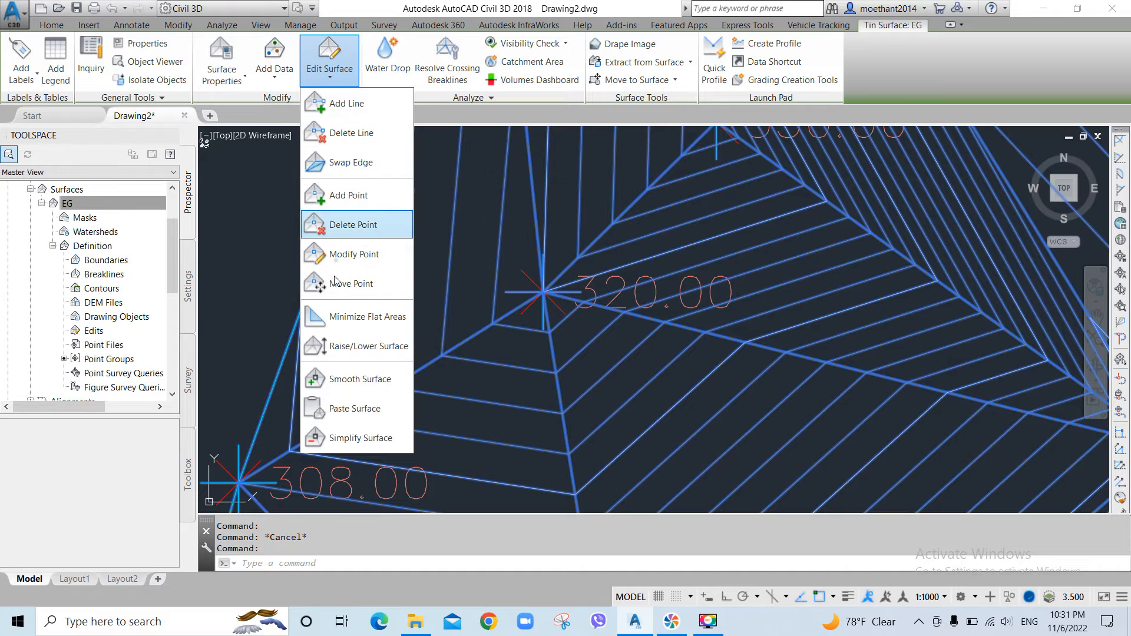
{"action": "left_click", "coordinate": [372, 259]}
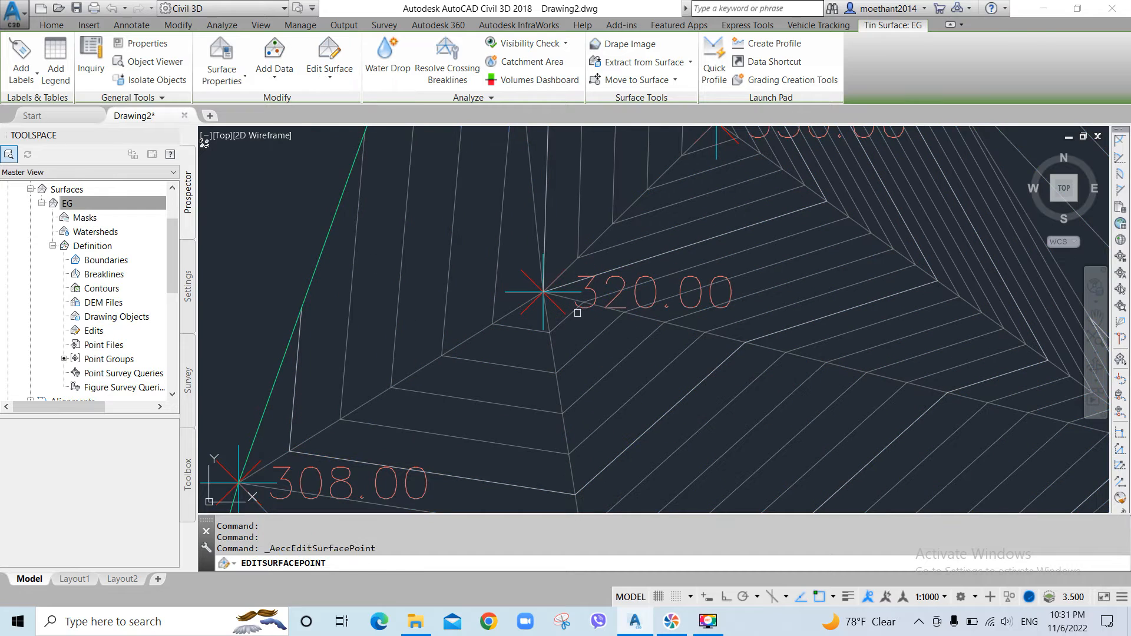
{"action": "left_click", "coordinate": [527, 311]}
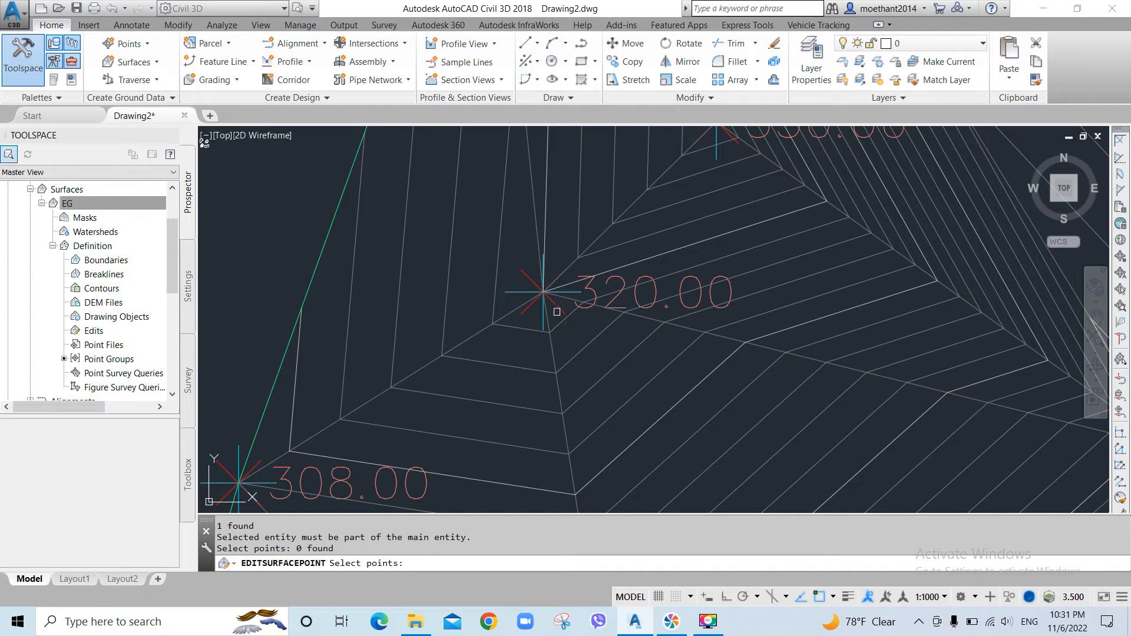
{"action": "middle_click_drag", "start_coordinate": [591, 297], "coordinate": [524, 255]}
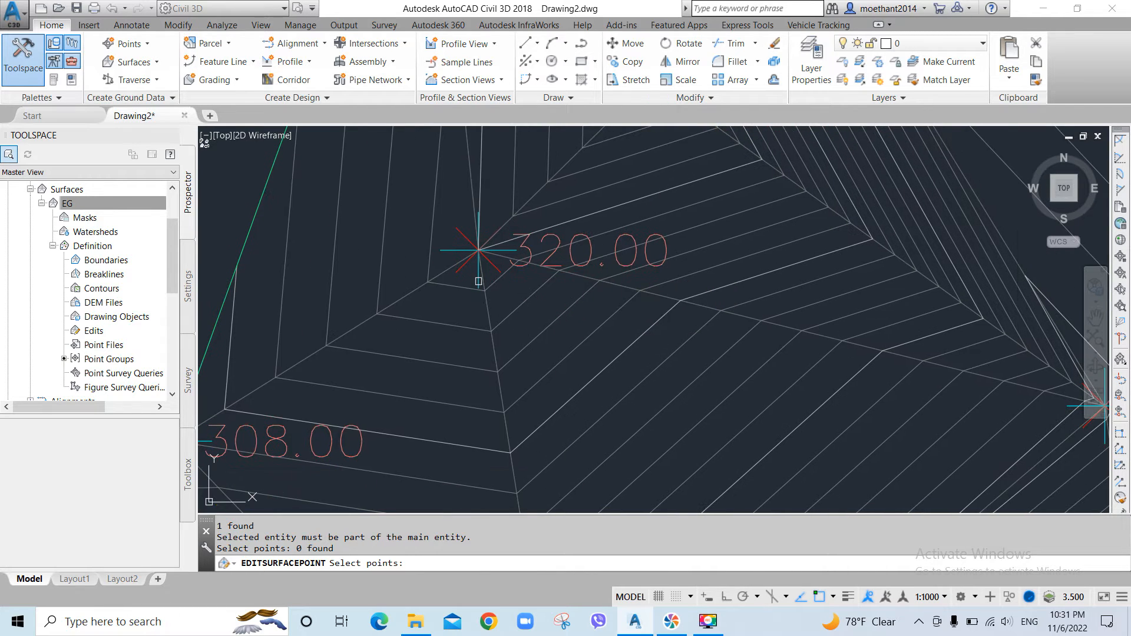
{"action": "left_click", "coordinate": [446, 248]}
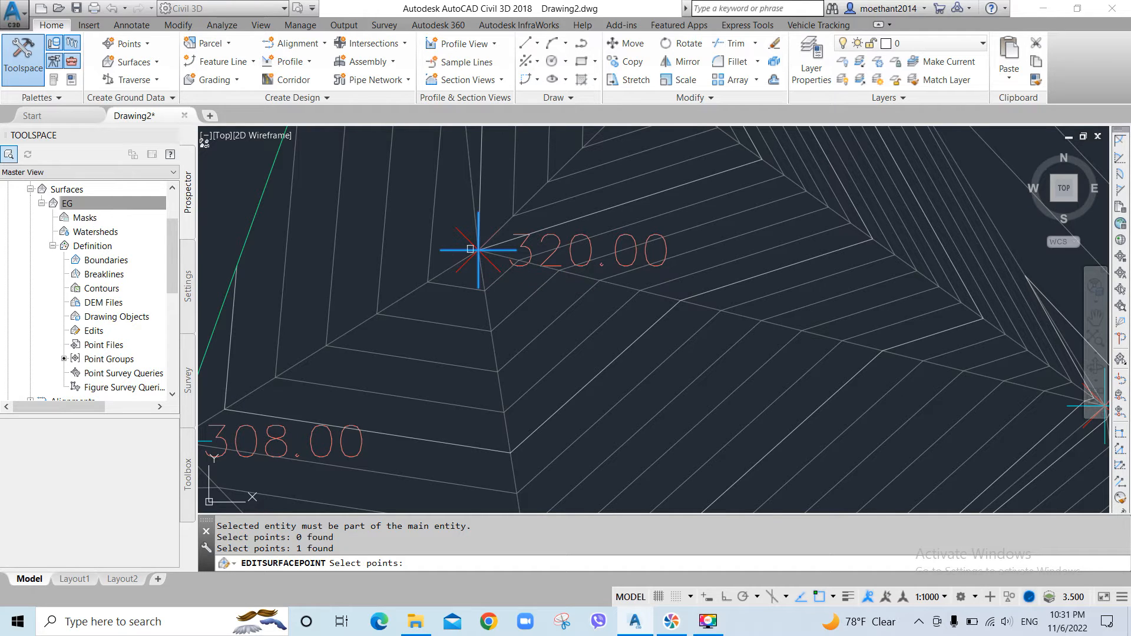
{"action": "mouse_move", "coordinate": [482, 267]}
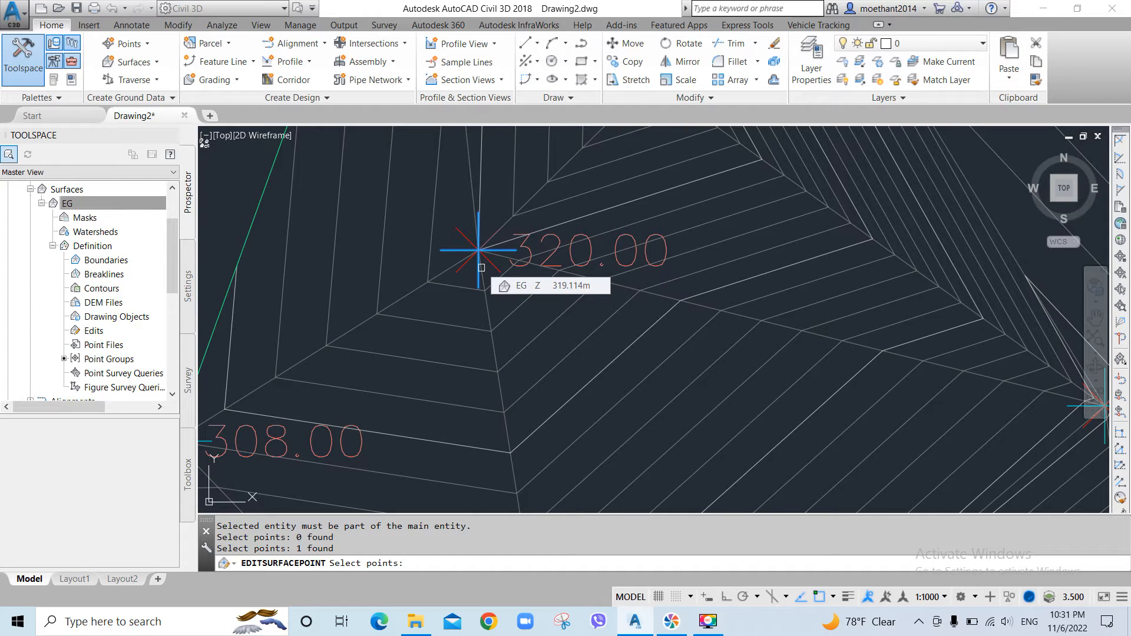
{"action": "key", "text": "Return"}
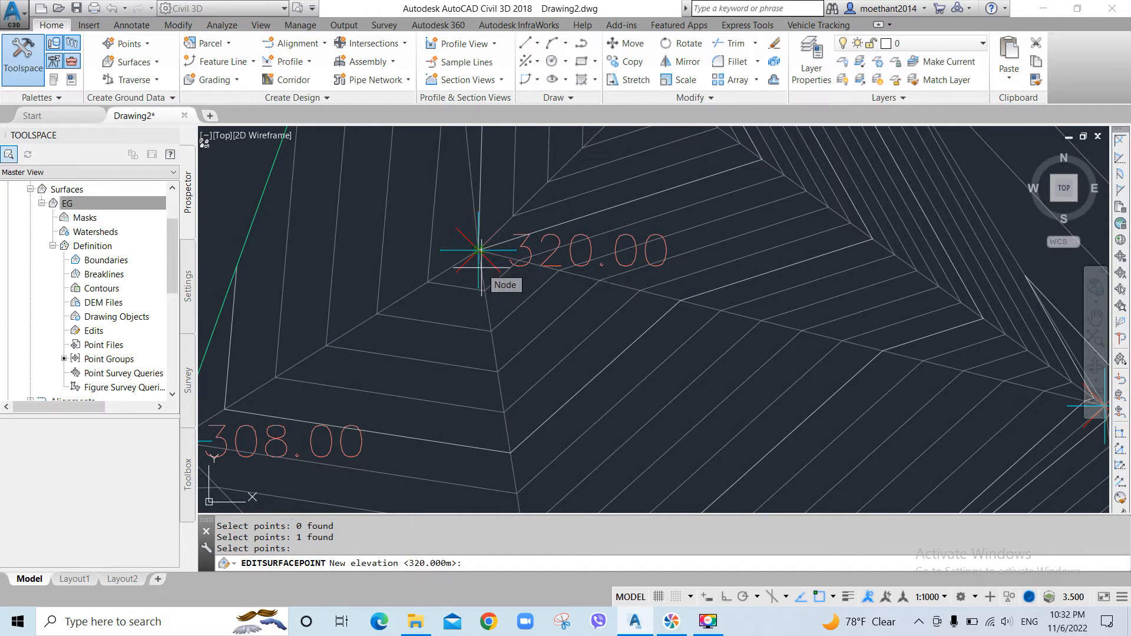
{"action": "type", "text": "300"}
{"action": "key", "text": "Return"}
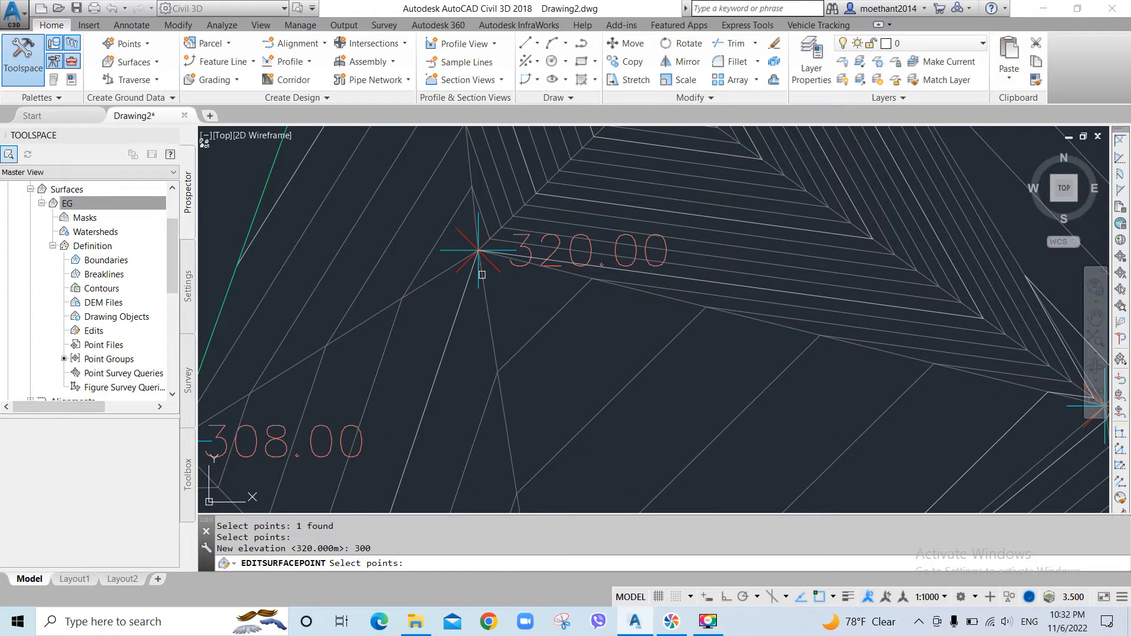
{"action": "scroll", "coordinate": [466, 295], "scroll_direction": "down", "scroll_amount": 3}
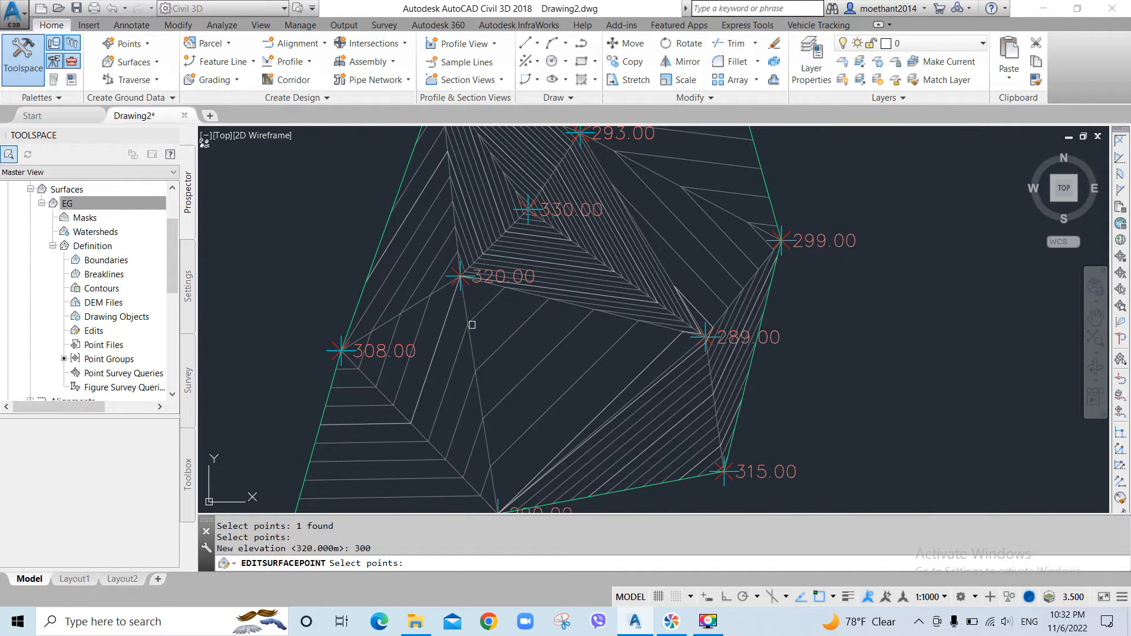
Examine the contours, triangles and point elevation labels across the EG surface.
{"action": "middle_click_drag", "start_coordinate": [532, 334], "coordinate": [498, 365]}
{"action": "mouse_move", "coordinate": [574, 273]}
{"action": "middle_mouse_down"}
{"action": "mouse_move", "coordinate": [566, 292]}
{"action": "mouse_move", "coordinate": [586, 317]}
{"action": "middle_mouse_up"}
{"action": "mouse_move", "coordinate": [606, 259]}
{"action": "middle_mouse_down"}
{"action": "mouse_move", "coordinate": [600, 286]}
{"action": "mouse_move", "coordinate": [584, 267]}
{"action": "middle_mouse_up"}
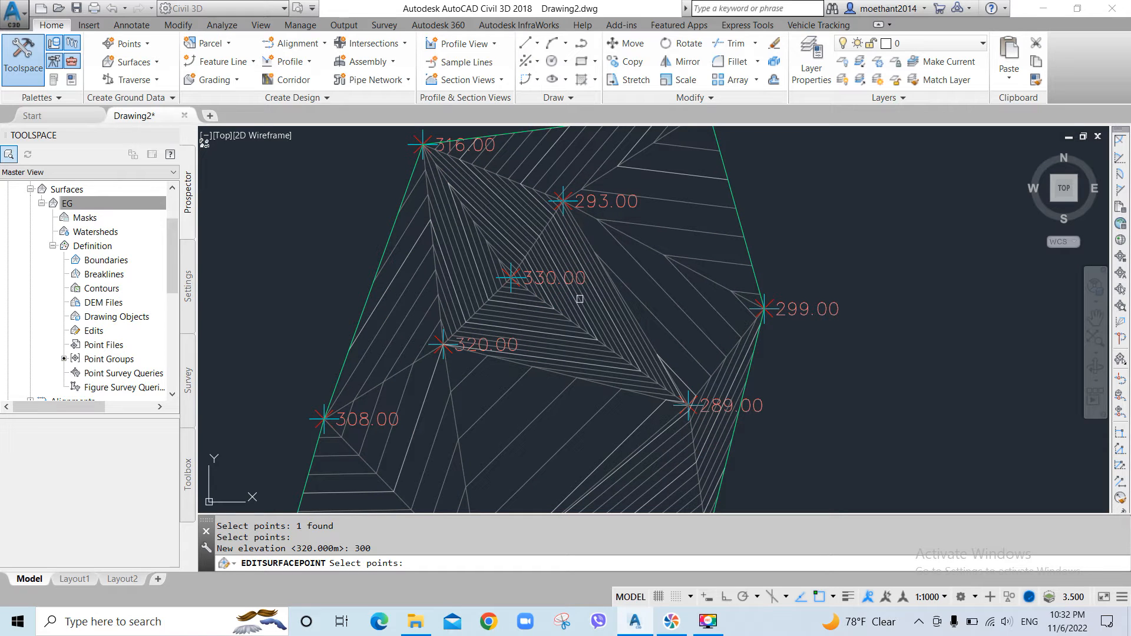
{"action": "middle_click_drag", "start_coordinate": [671, 306], "coordinate": [677, 290]}
{"action": "middle_click_drag", "start_coordinate": [548, 384], "coordinate": [561, 277]}
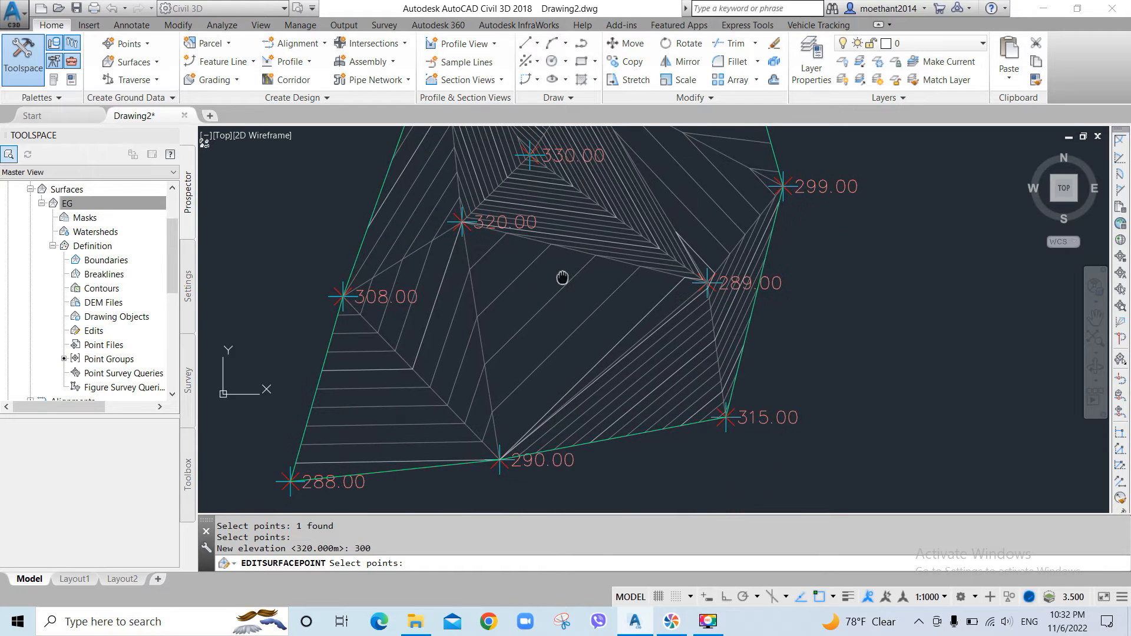
{"action": "middle_click_drag", "start_coordinate": [605, 334], "coordinate": [581, 358]}
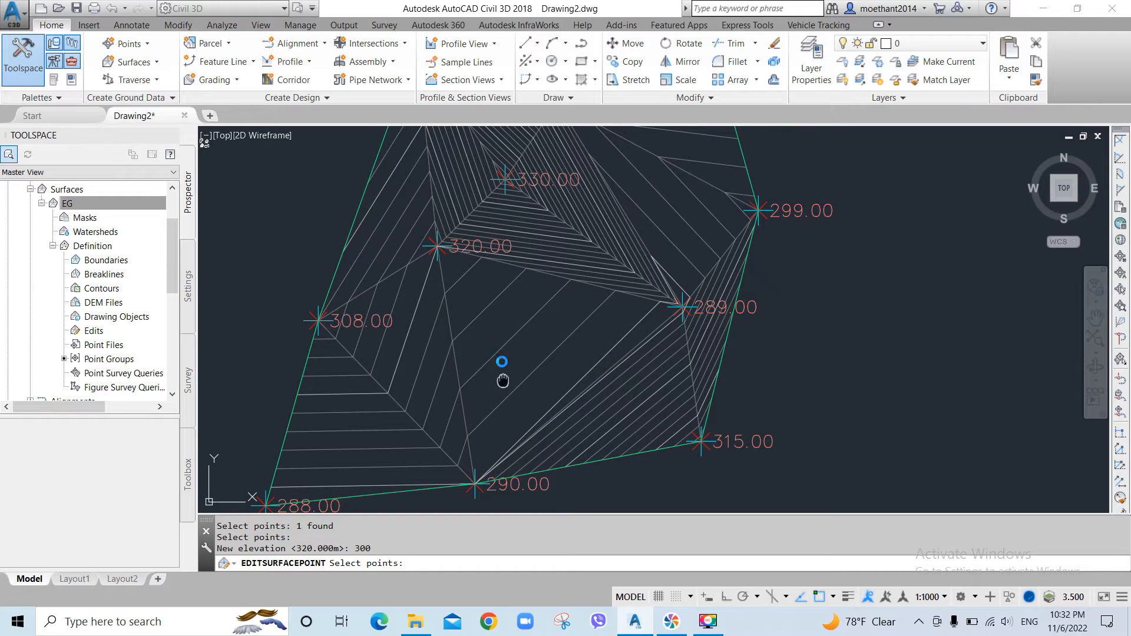
{"action": "middle_click_drag", "start_coordinate": [503, 378], "coordinate": [498, 342]}
{"action": "middle_click_drag", "start_coordinate": [727, 389], "coordinate": [716, 417]}
{"action": "middle_click_drag", "start_coordinate": [485, 330], "coordinate": [502, 397]}
{"action": "middle_click_drag", "start_coordinate": [543, 277], "coordinate": [535, 331]}
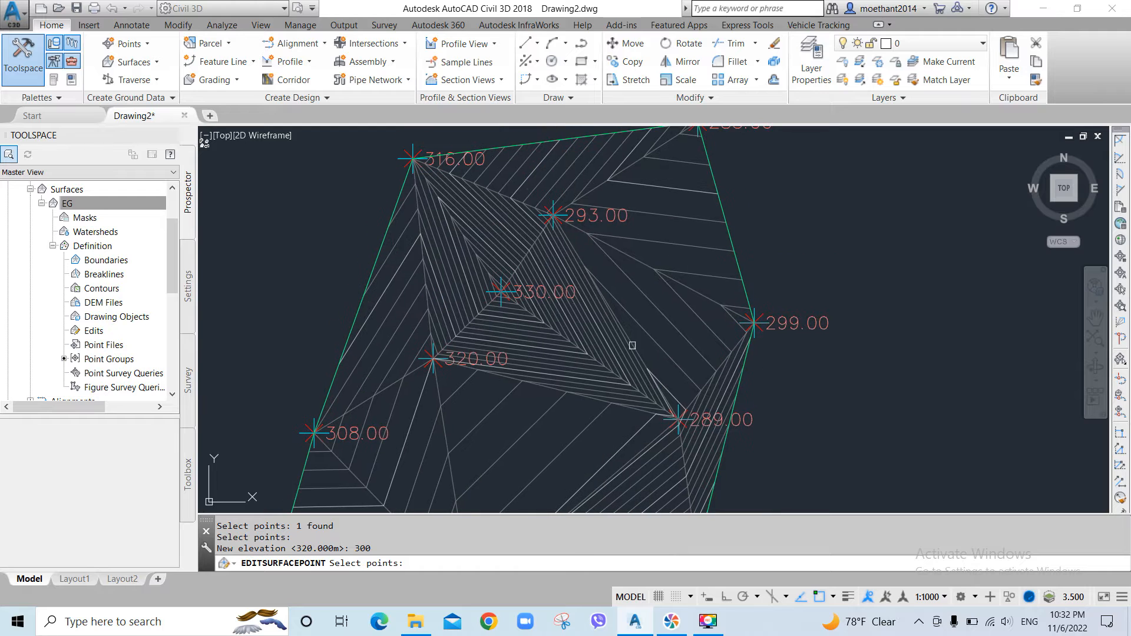
{"action": "middle_click_drag", "start_coordinate": [640, 301], "coordinate": [636, 359]}
{"action": "middle_click_drag", "start_coordinate": [621, 319], "coordinate": [628, 220]}
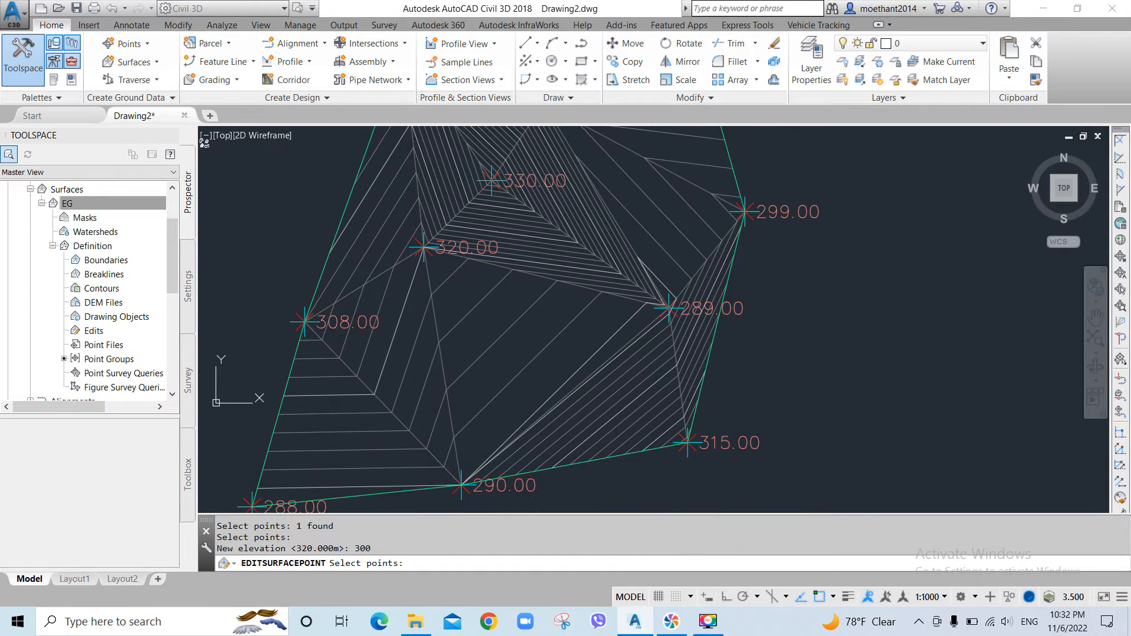
Modify the EG surface points at the 315.00, 308.00, 330.00 and 316.00 labels together, setting their new elevation to 300 m.
{"action": "left_click", "coordinate": [725, 446]}
{"action": "left_click", "coordinate": [698, 444]}
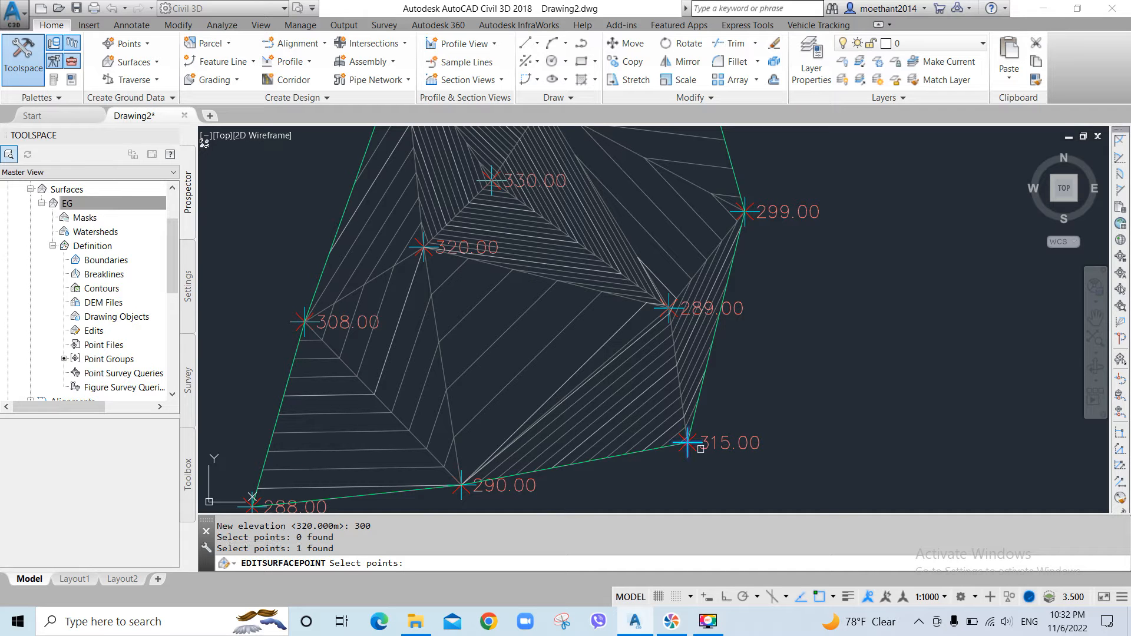
{"action": "scroll", "coordinate": [319, 331], "scroll_direction": "up", "scroll_amount": 4}
{"action": "left_click", "coordinate": [313, 322]}
{"action": "scroll", "coordinate": [313, 322], "scroll_direction": "down", "scroll_amount": 3}
{"action": "scroll", "coordinate": [477, 278], "scroll_direction": "up", "scroll_amount": 5}
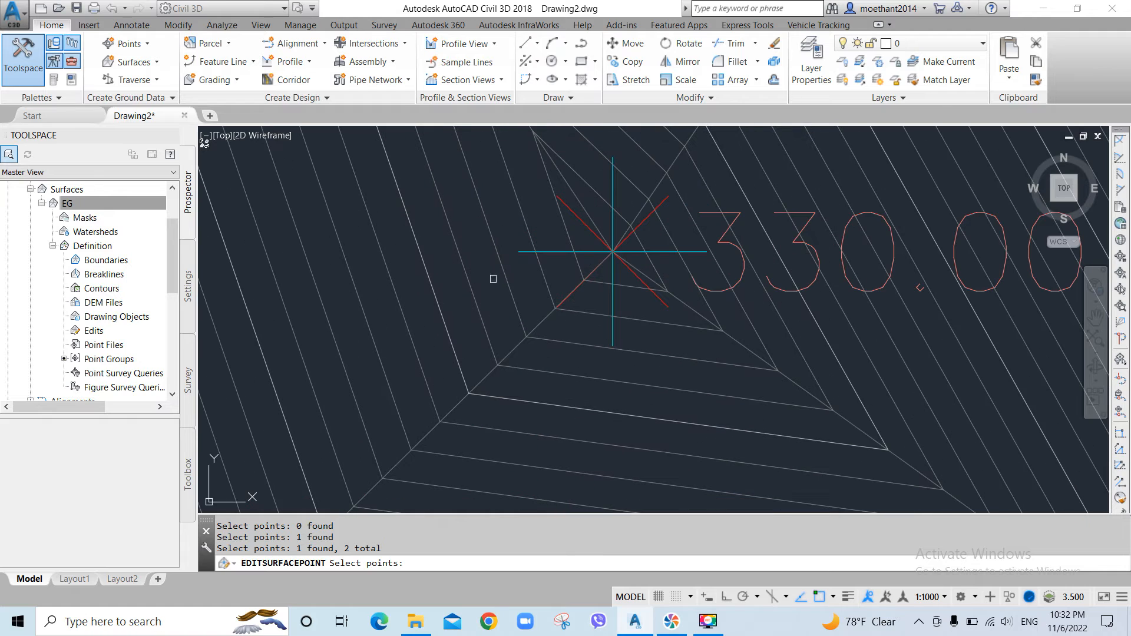
{"action": "left_click", "coordinate": [586, 251]}
{"action": "scroll", "coordinate": [567, 303], "scroll_direction": "down", "scroll_amount": 4}
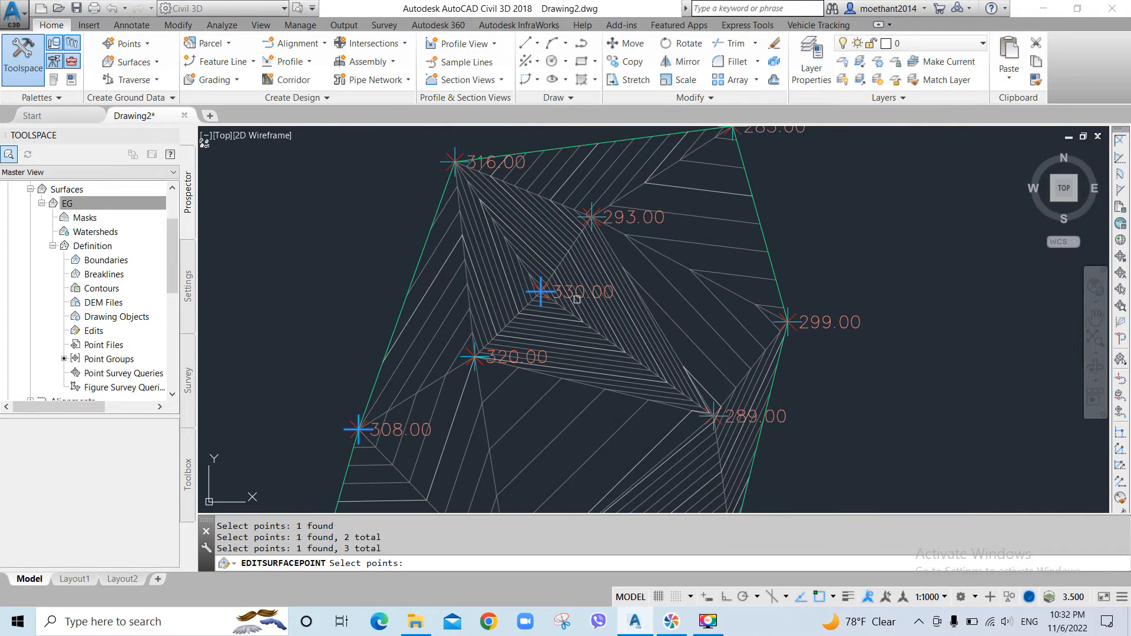
{"action": "scroll", "coordinate": [452, 162], "scroll_direction": "up", "scroll_amount": 6}
{"action": "left_click", "coordinate": [437, 213]}
{"action": "scroll", "coordinate": [439, 203], "scroll_direction": "down", "scroll_amount": 6}
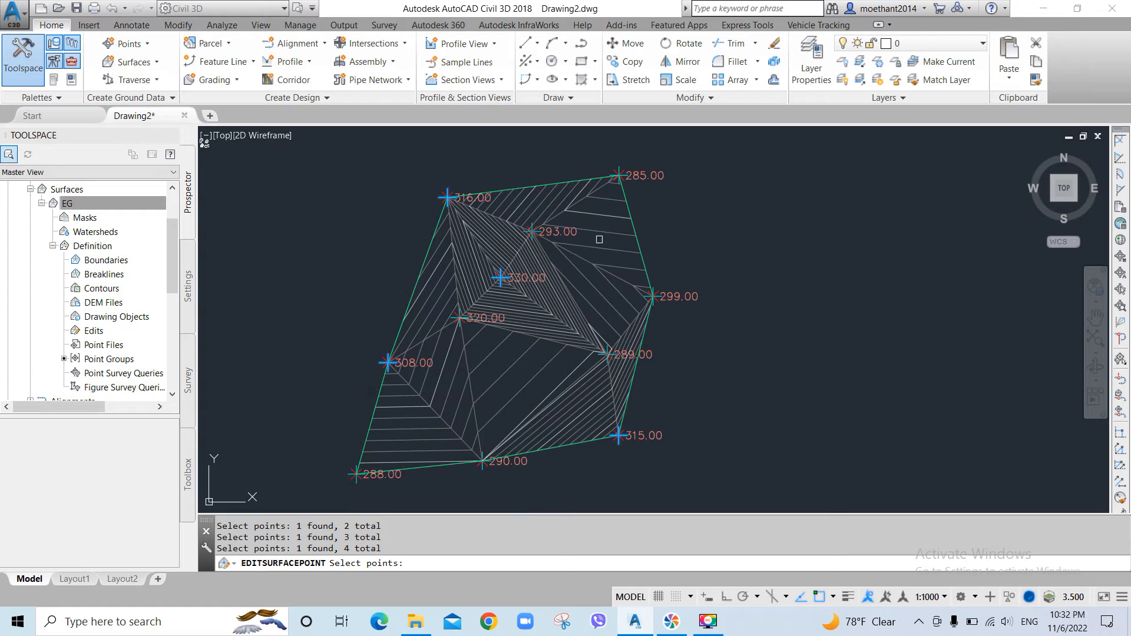
{"action": "middle_click_drag", "start_coordinate": [560, 301], "coordinate": [570, 306]}
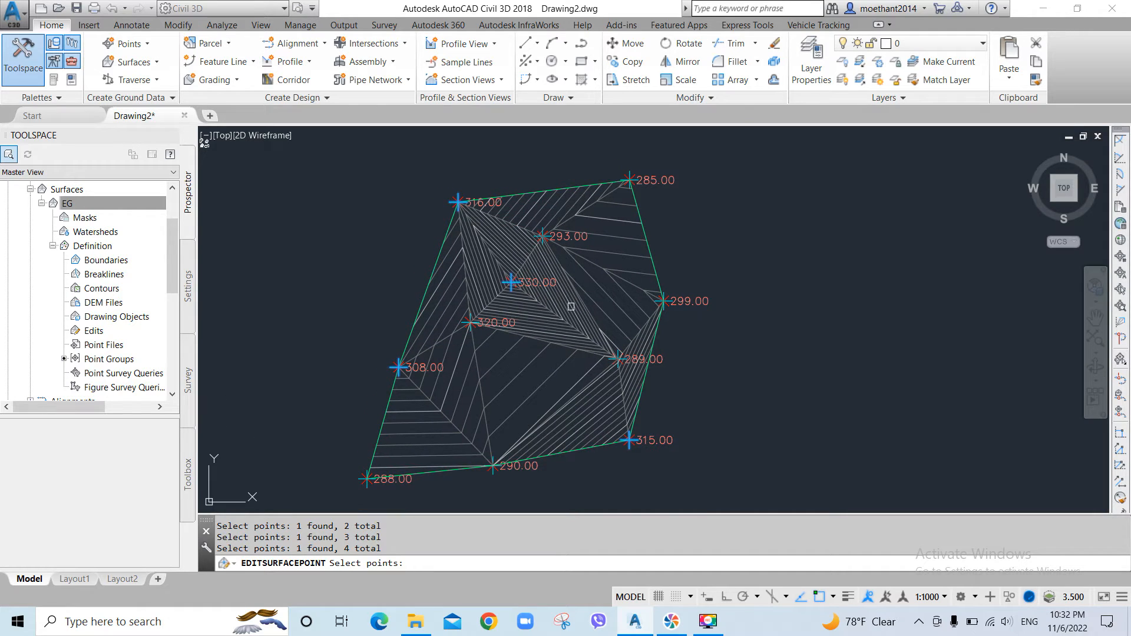
{"action": "key", "text": "Return"}
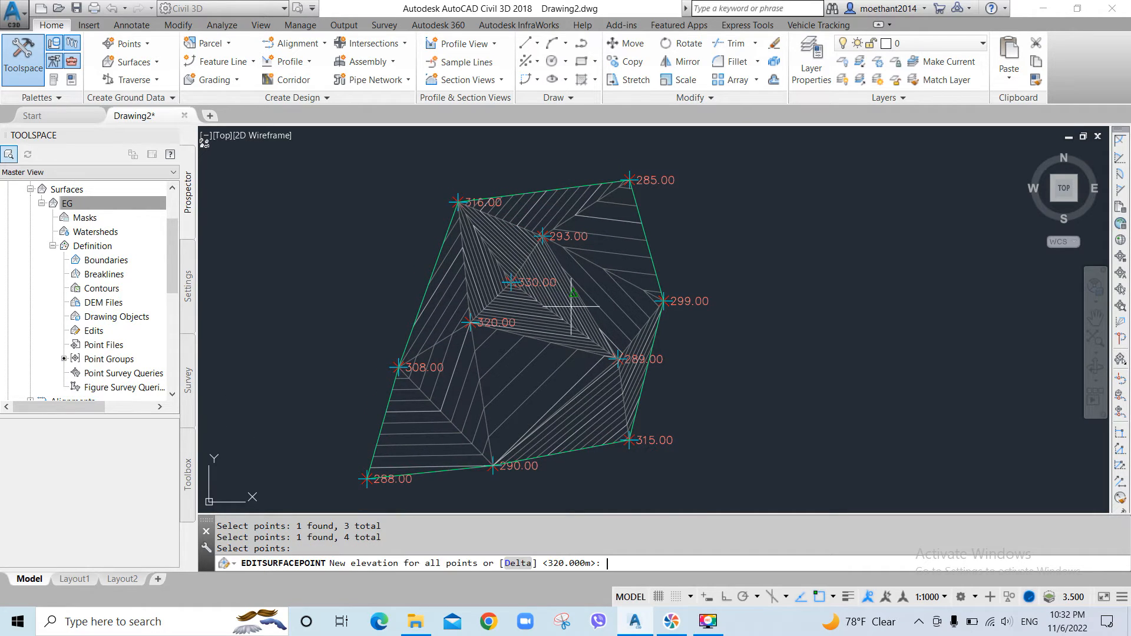
{"action": "type", "text": "300"}
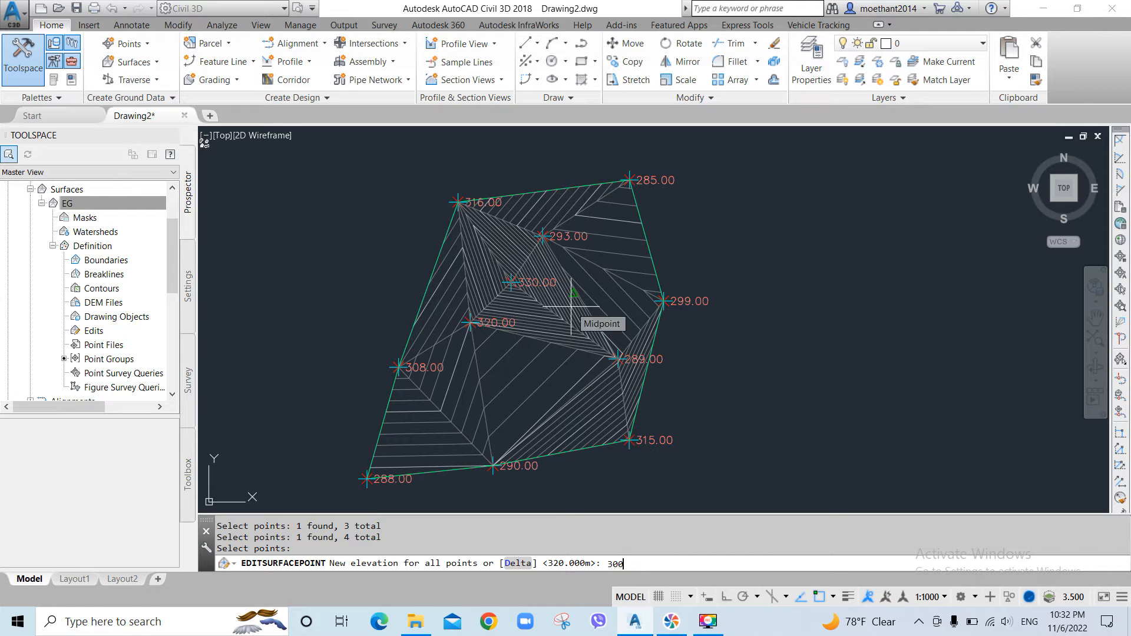
{"action": "key", "text": "Return"}
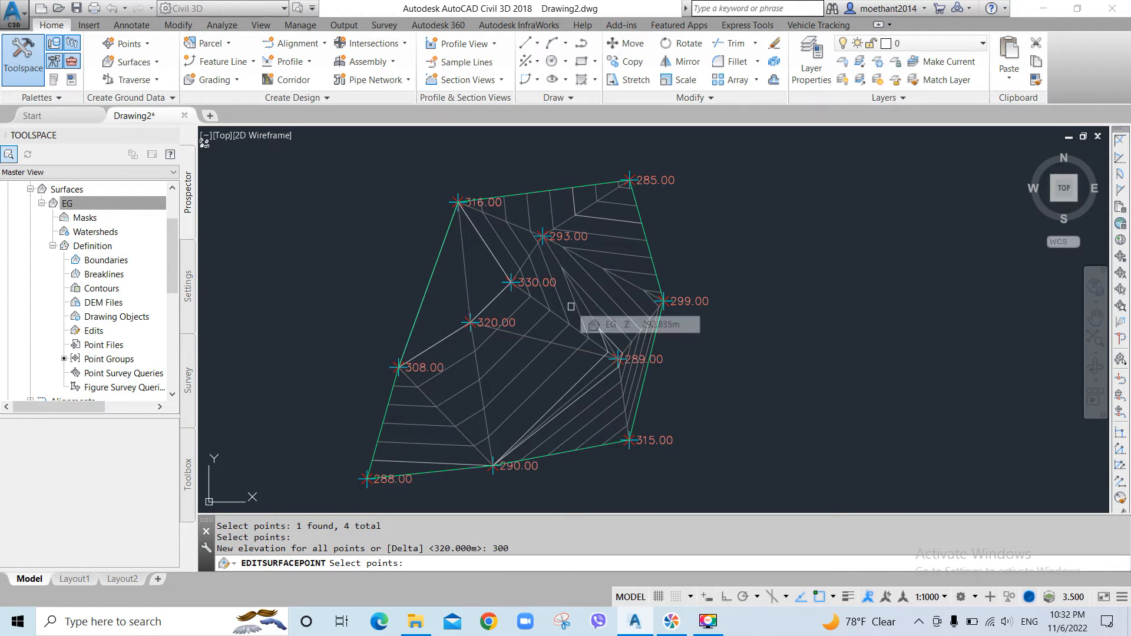
{"action": "key", "text": "Escape"}
{"action": "left_click", "coordinate": [512, 389]}
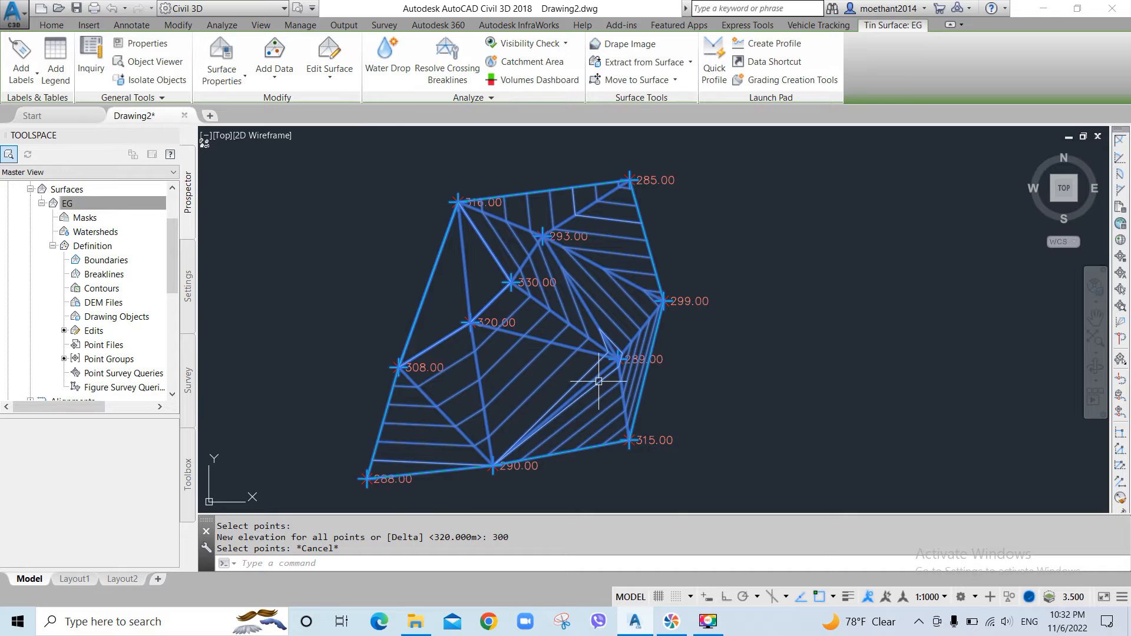
{"action": "scroll", "coordinate": [596, 382], "scroll_direction": "up", "scroll_amount": 2}
{"action": "key", "text": "Escape"}
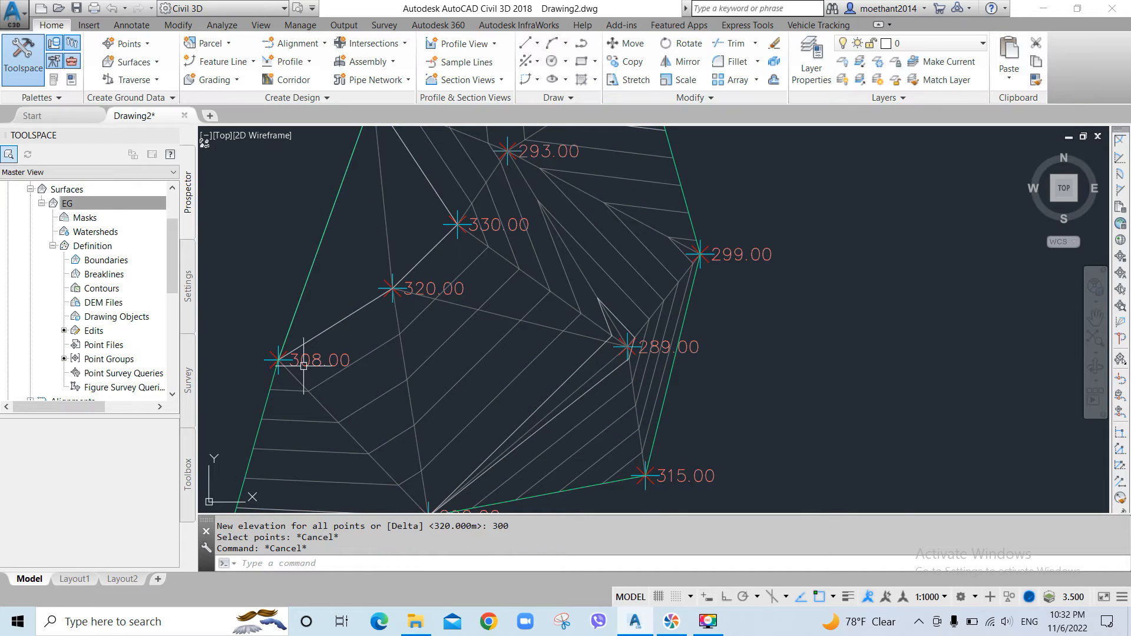
{"action": "scroll", "coordinate": [491, 293], "scroll_direction": "down", "scroll_amount": 2}
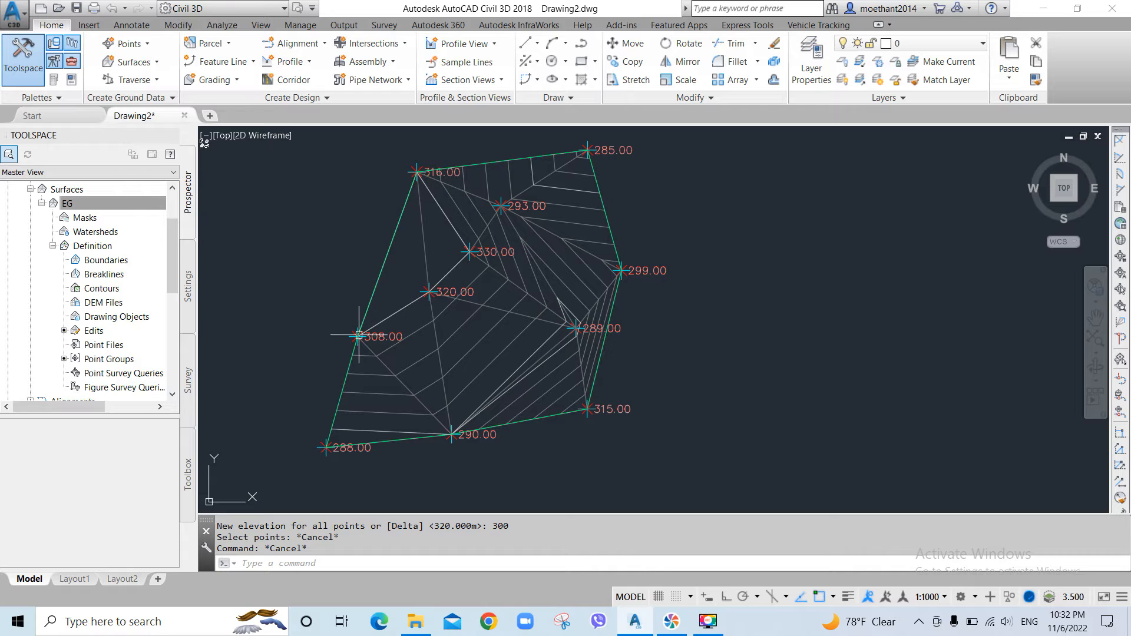
{"action": "scroll", "coordinate": [459, 374], "scroll_direction": "up", "scroll_amount": 2}
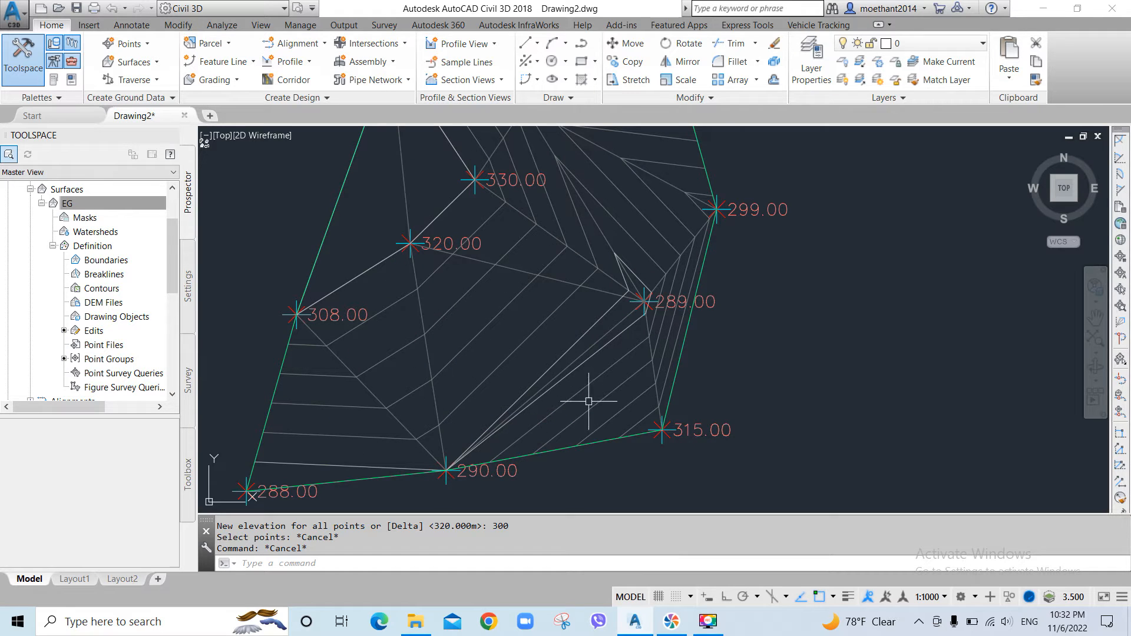
Examine the TIN, Extended and General statistics in the EG surface's properties, leaving the settings as they are.
{"action": "left_click", "coordinate": [629, 358]}
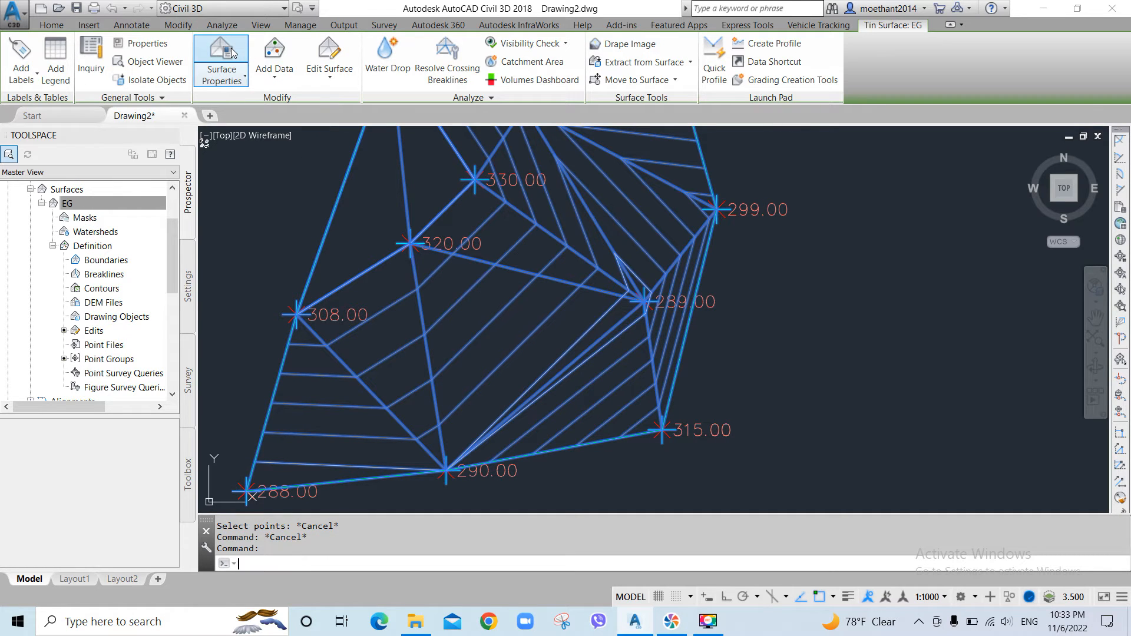
{"action": "left_click", "coordinate": [231, 48]}
{"action": "left_click", "coordinate": [472, 119]}
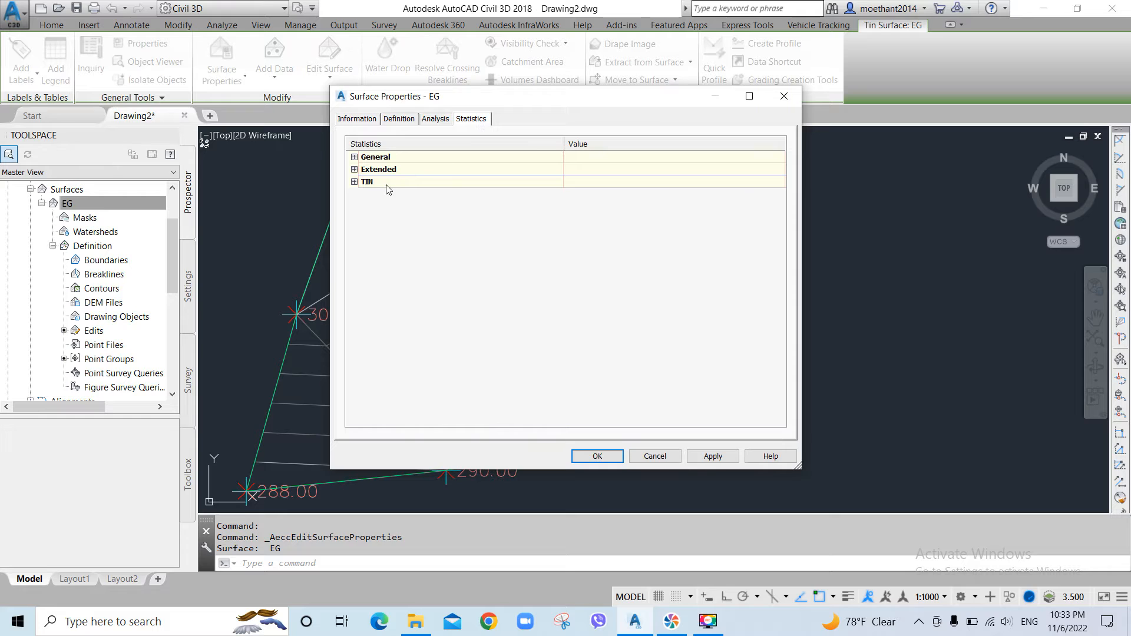
{"action": "left_click", "coordinate": [355, 182]}
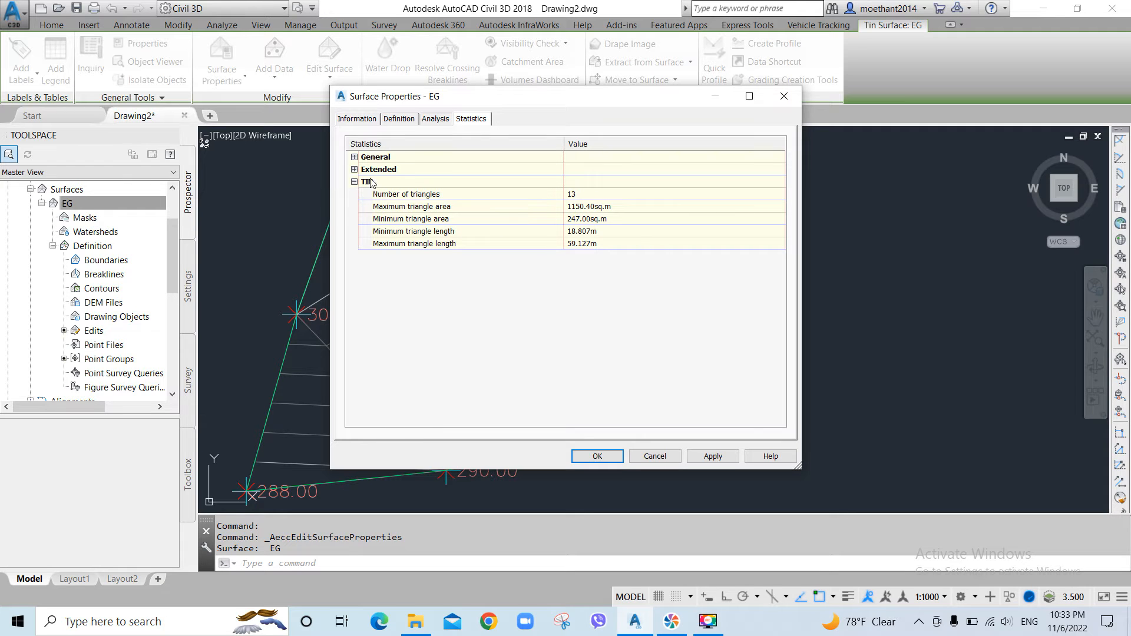
{"action": "left_click", "coordinate": [354, 170]}
{"action": "left_click", "coordinate": [354, 157]}
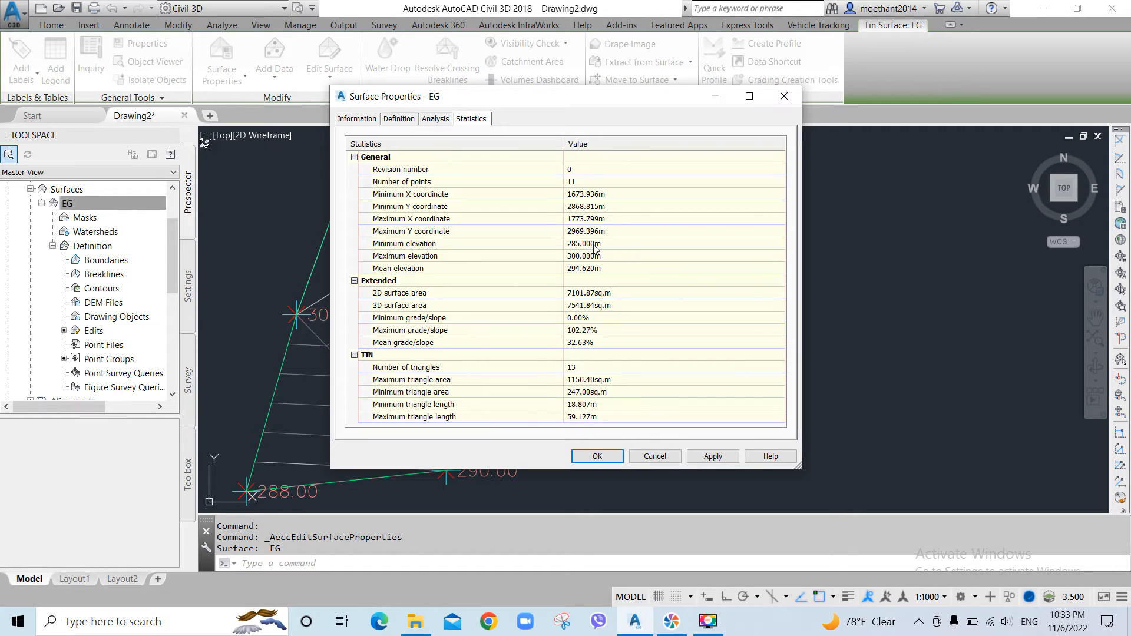
{"action": "left_click", "coordinate": [654, 456]}
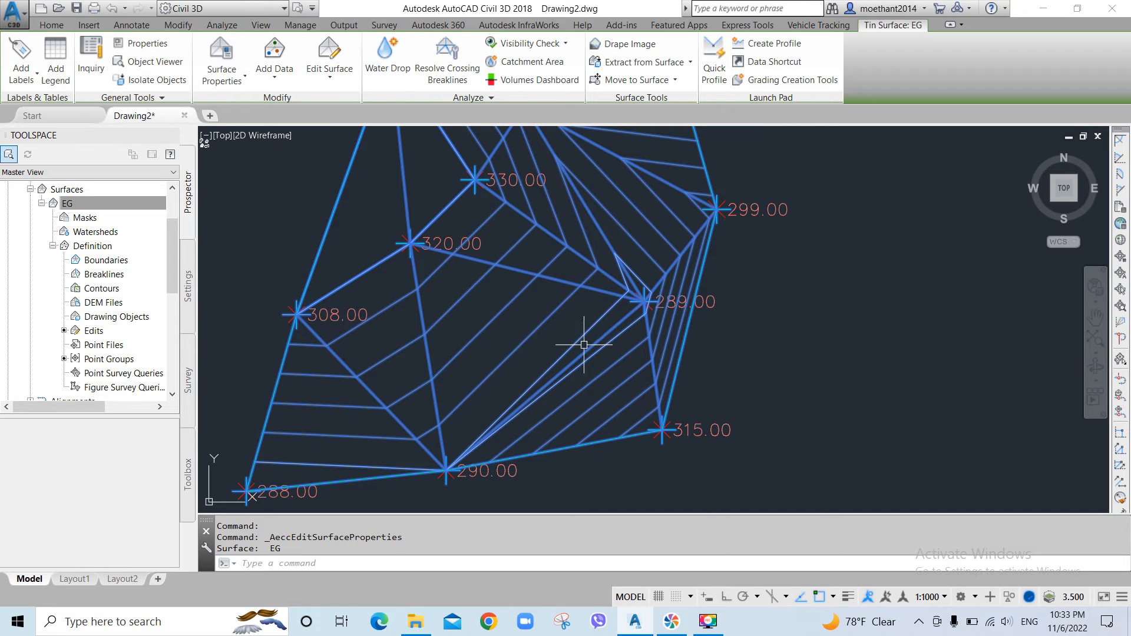
{"action": "key", "text": "Escape"}
{"action": "scroll", "coordinate": [607, 361], "scroll_direction": "down", "scroll_amount": 2}
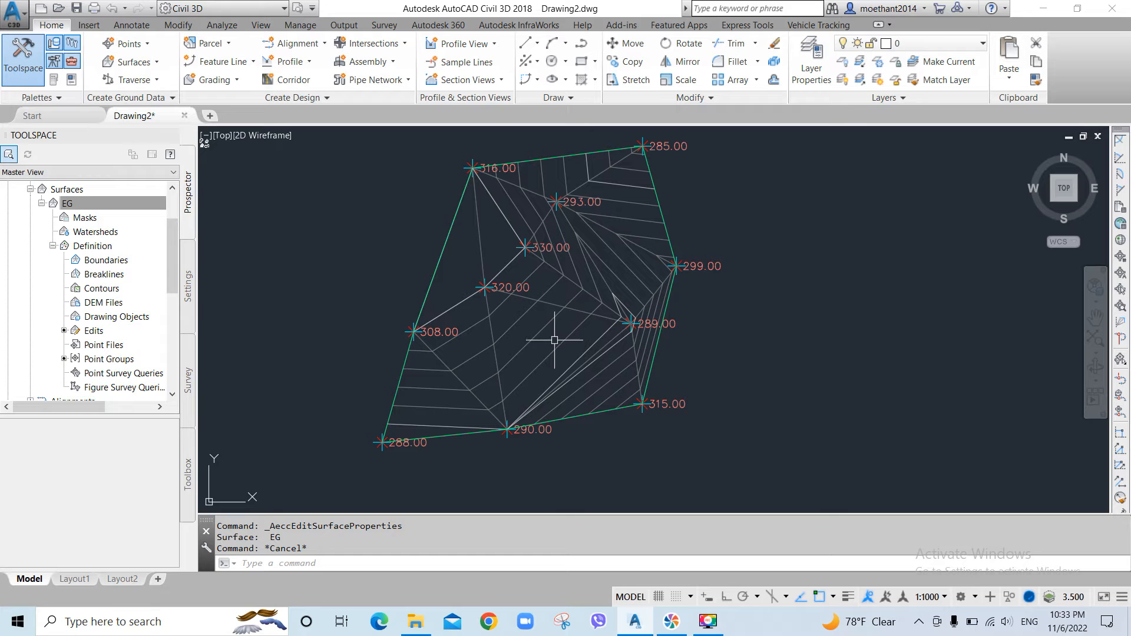
{"action": "left_click", "coordinate": [547, 359]}
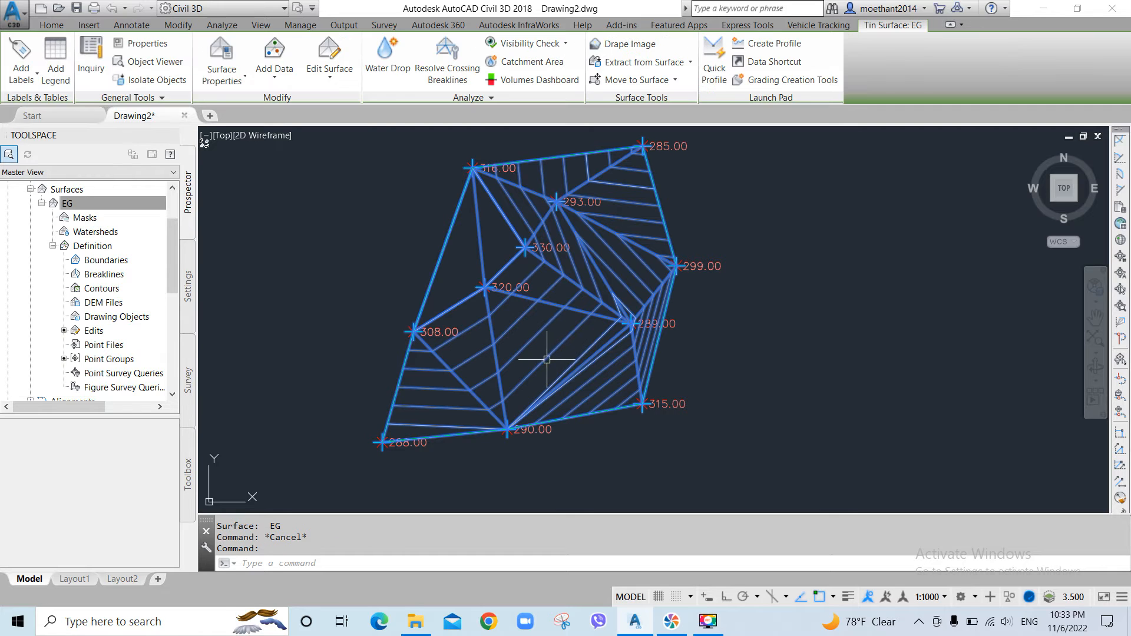
{"action": "key", "text": "Escape"}
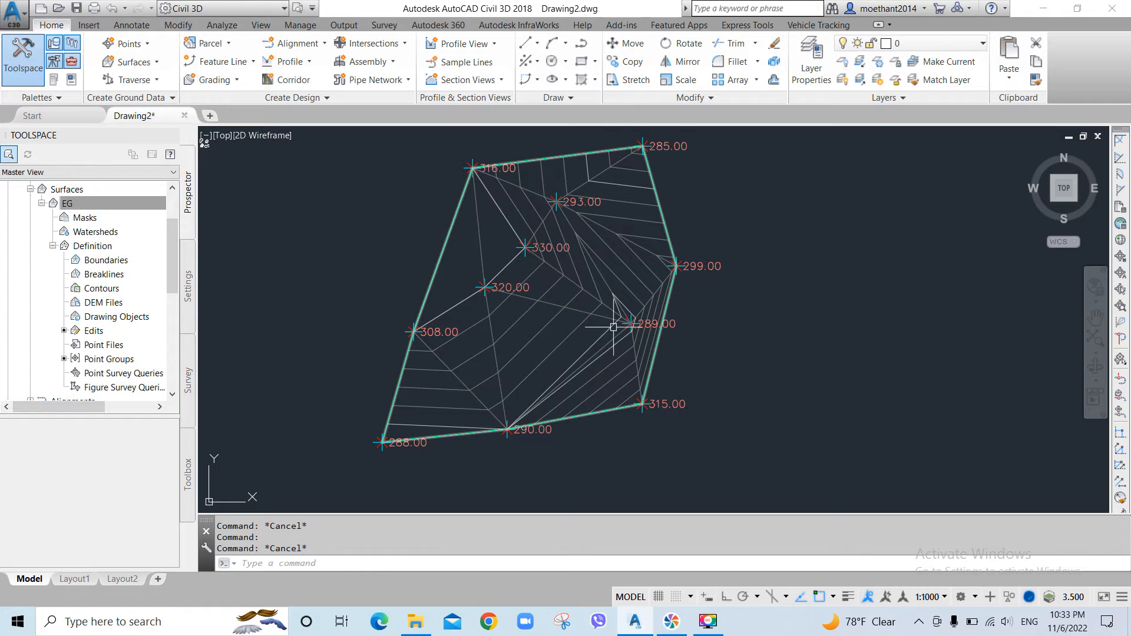
{"action": "middle_click_drag", "start_coordinate": [559, 328], "coordinate": [557, 334]}
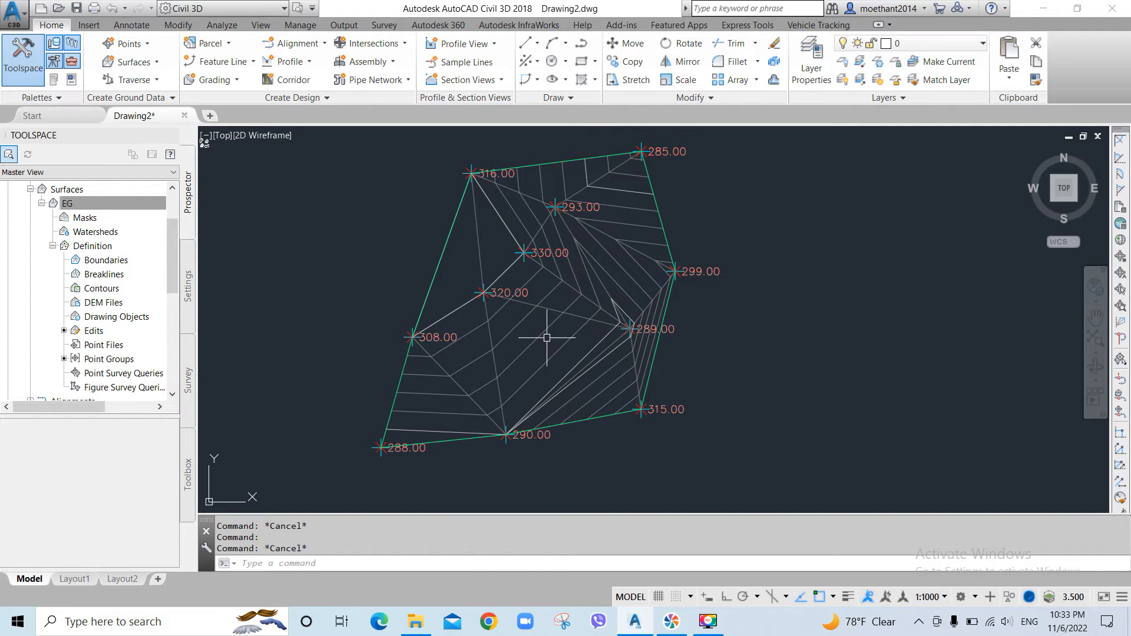
Add multiple contour labels to the EG surface along a line from just west of the 320.00 point to just below the 315.00 point.
{"action": "left_click", "coordinate": [564, 345]}
{"action": "left_click", "coordinate": [563, 345]}
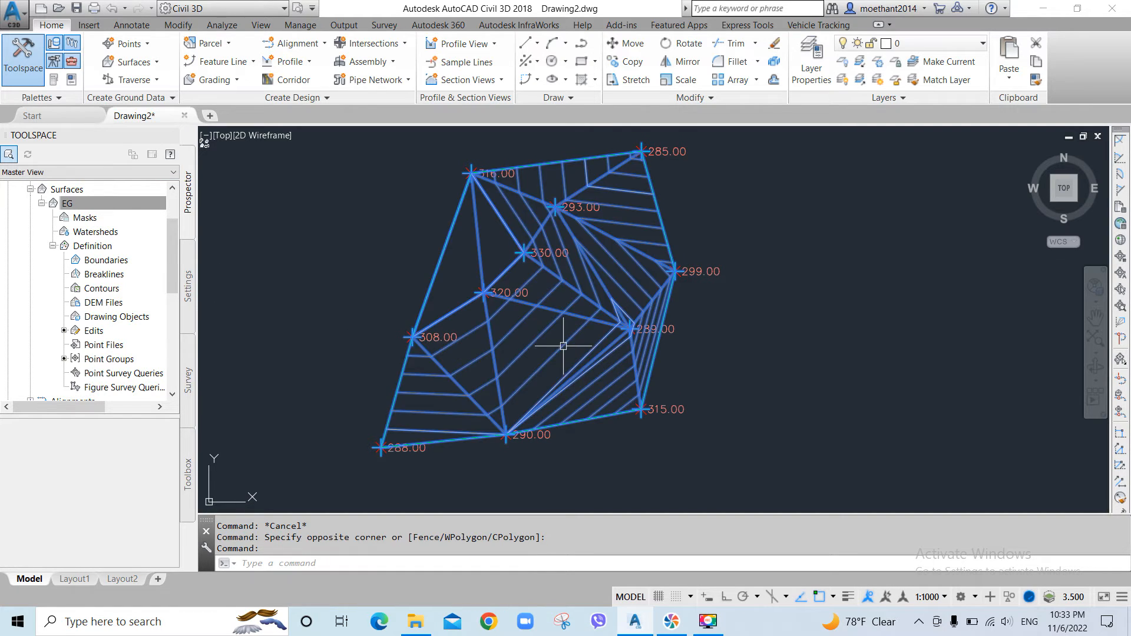
{"action": "left_click", "coordinate": [21, 61]}
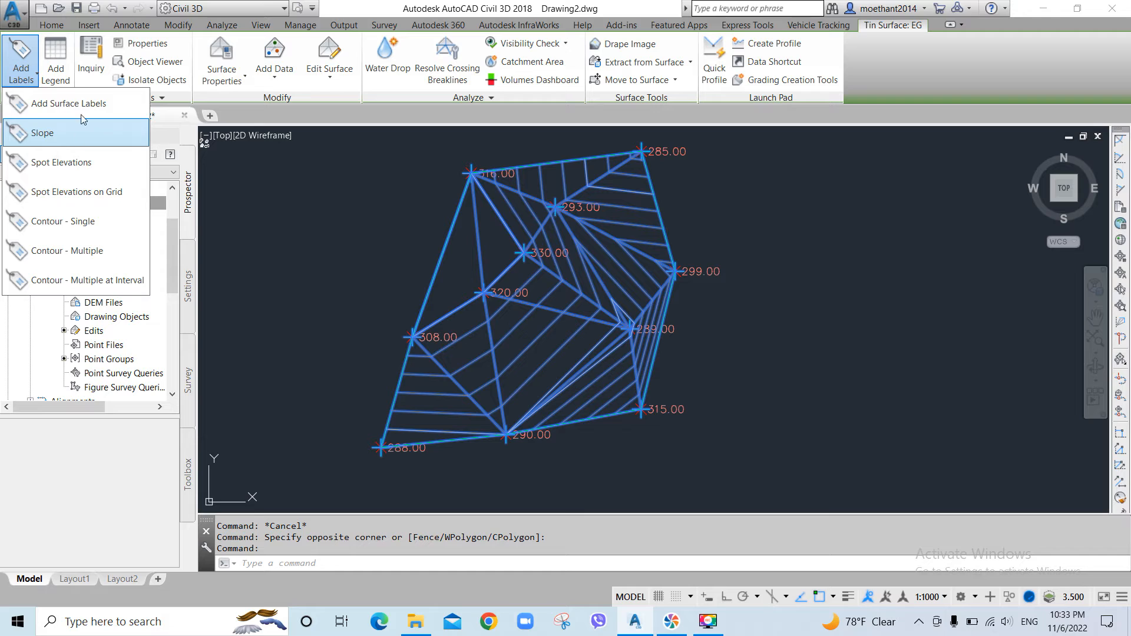
{"action": "left_click", "coordinate": [188, 225]}
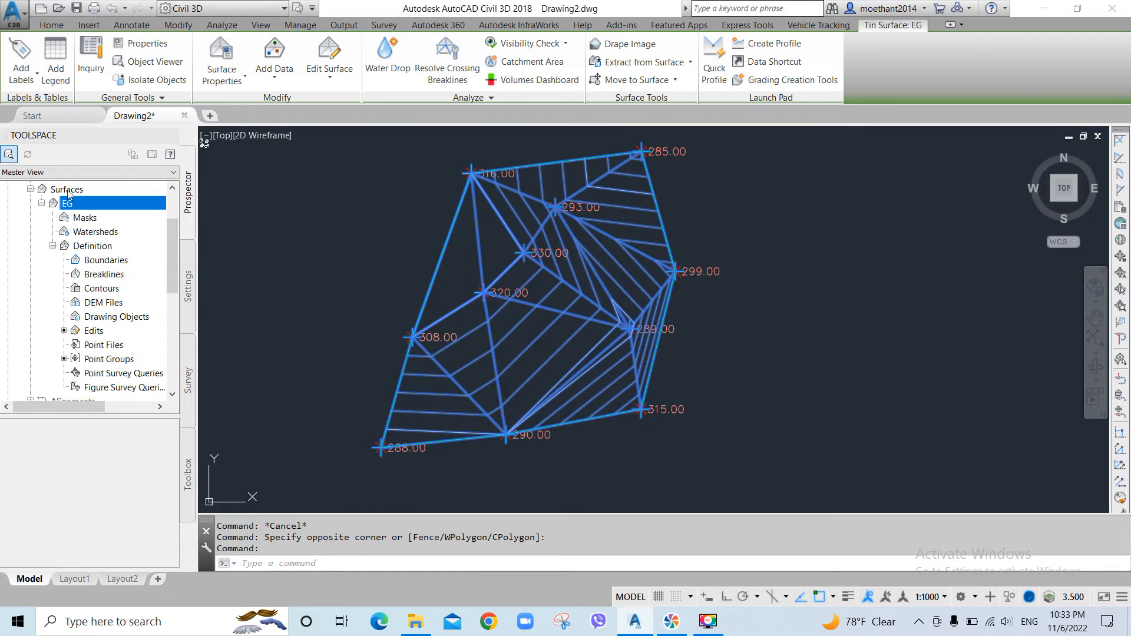
{"action": "left_click", "coordinate": [27, 82]}
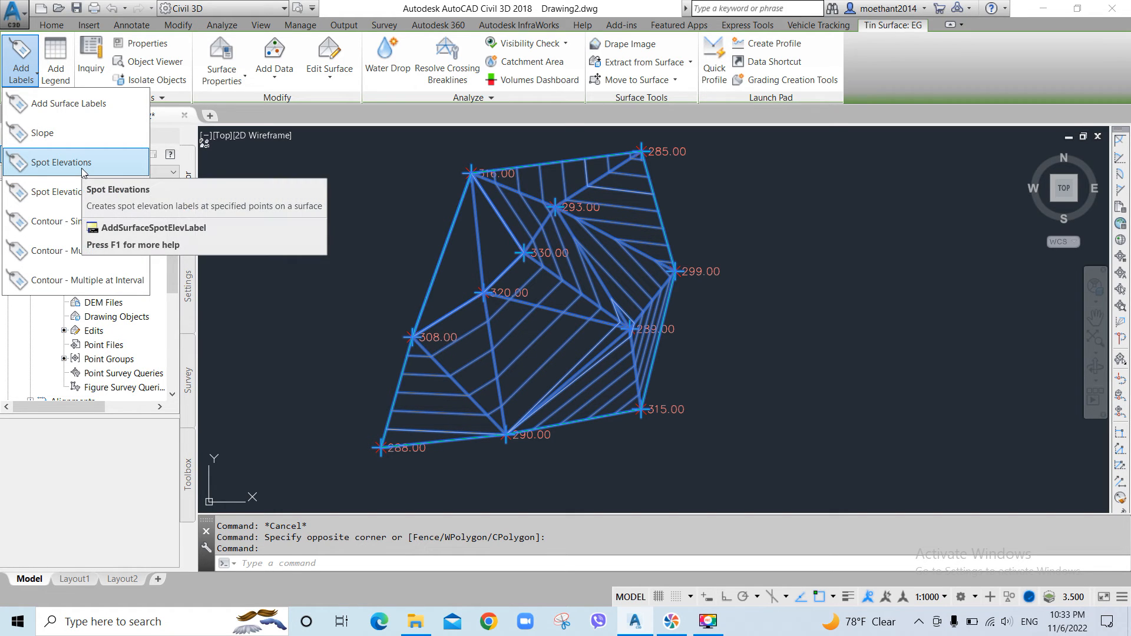
{"action": "left_click", "coordinate": [517, 312]}
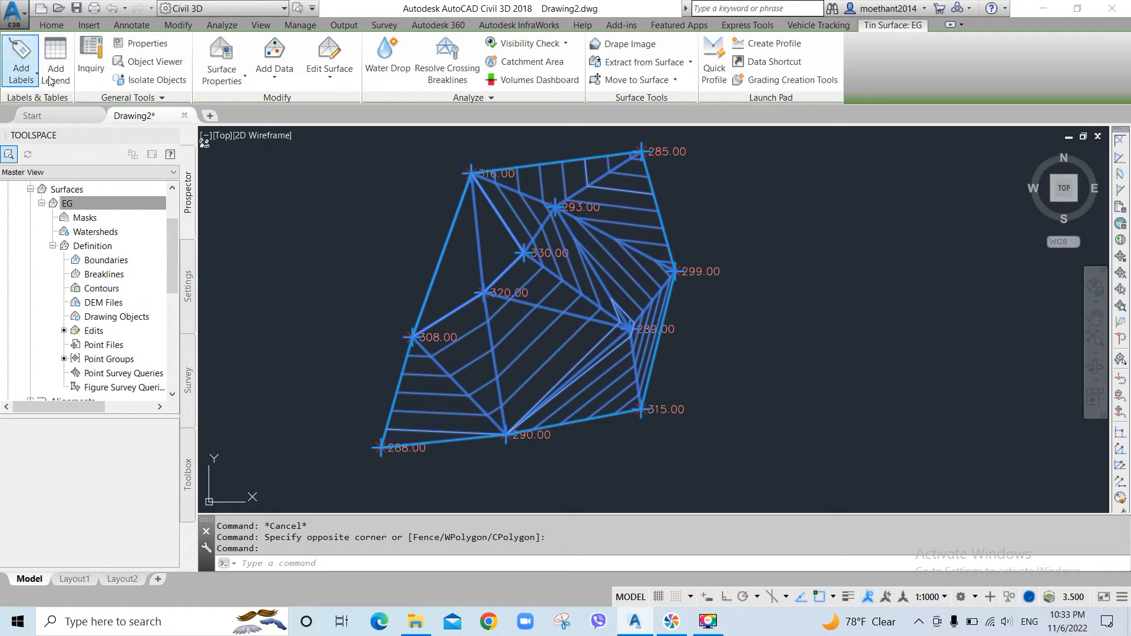
{"action": "left_click", "coordinate": [24, 70]}
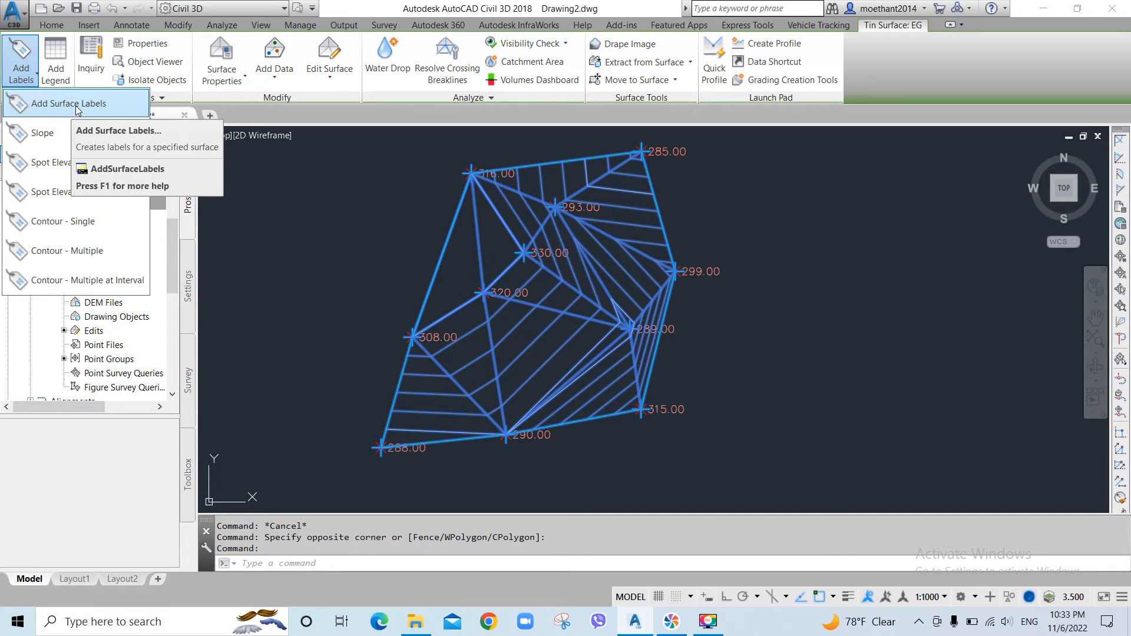
{"action": "left_click", "coordinate": [27, 75]}
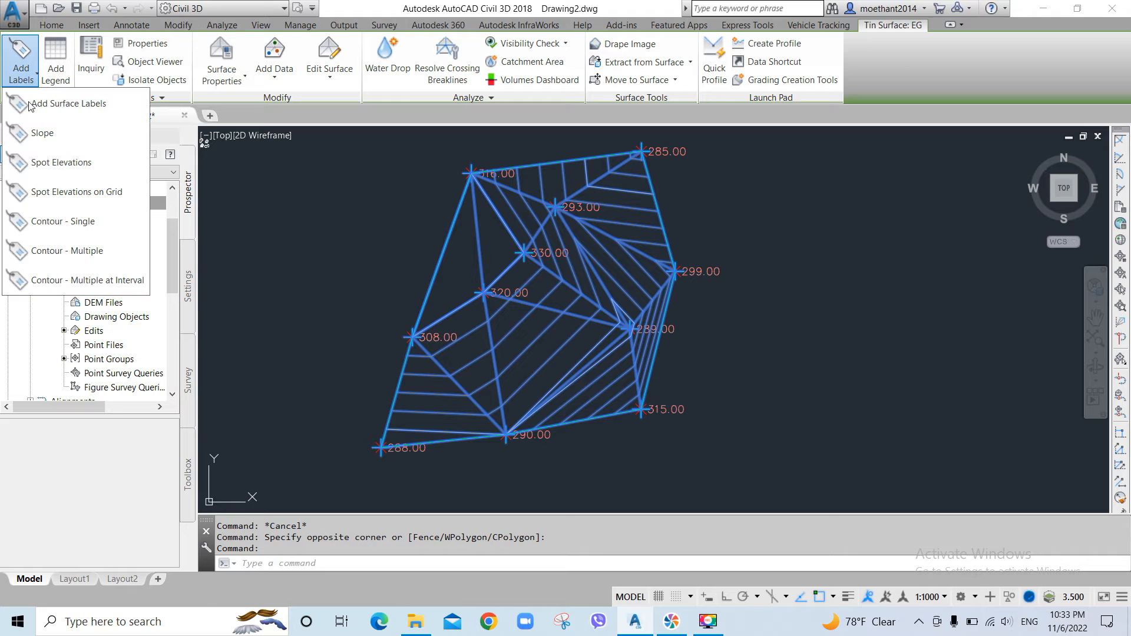
{"action": "left_click", "coordinate": [67, 252]}
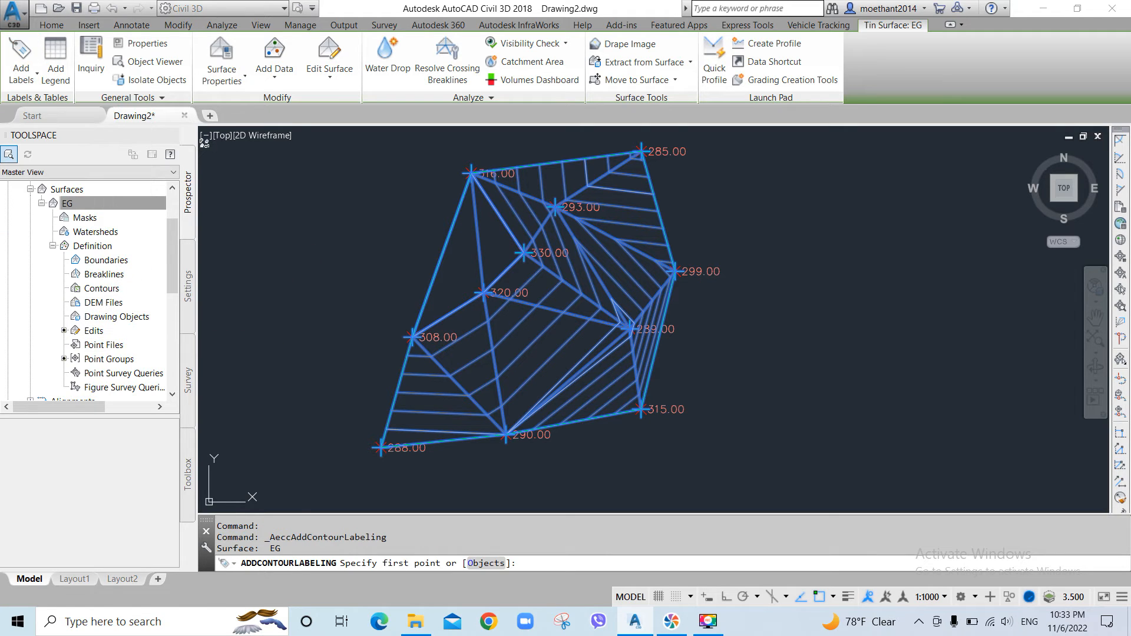
{"action": "left_click", "coordinate": [452, 295]}
{"action": "left_click", "coordinate": [648, 449]}
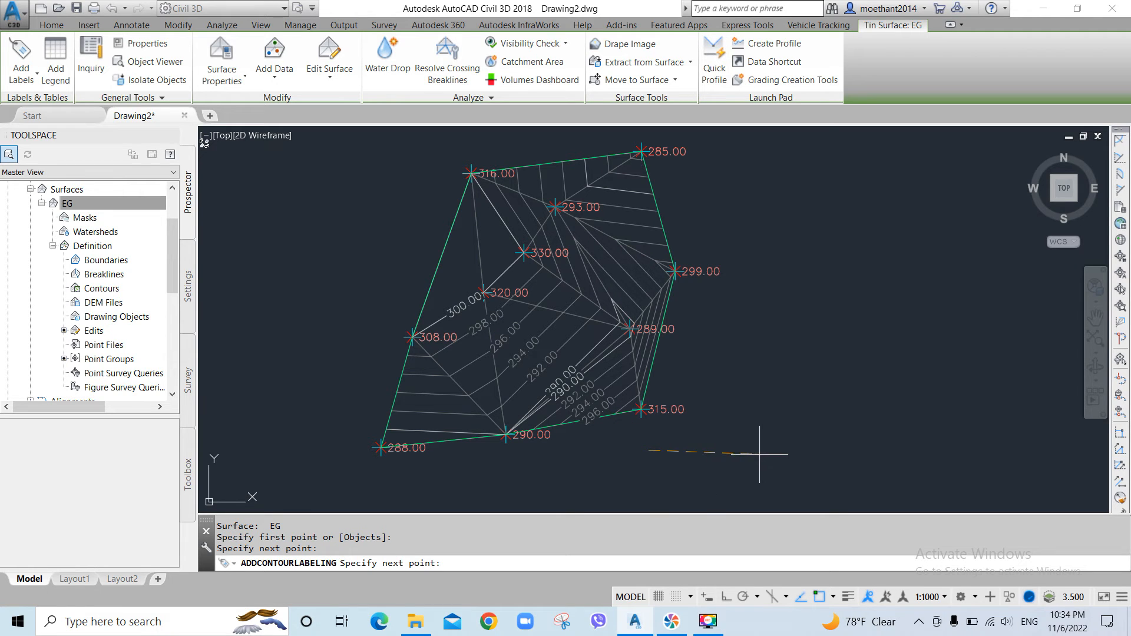
End contour labeling on the EG surface and look closely at the contour labels near the 315.00 point.
{"action": "key", "text": "Escape"}
{"action": "key", "text": "Escape"}
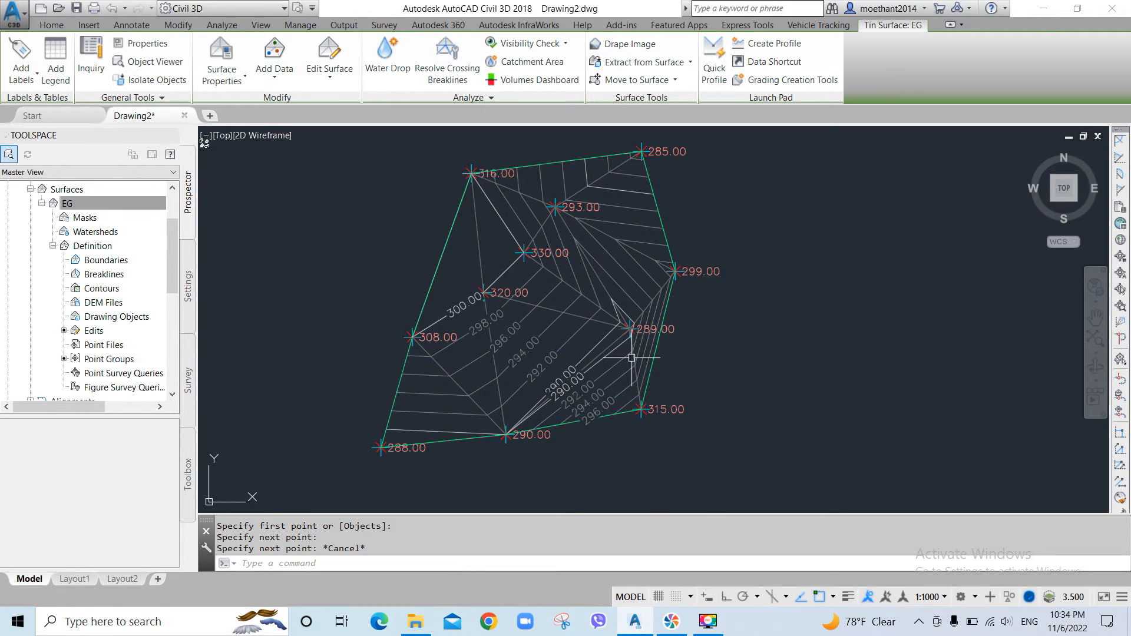
{"action": "scroll", "coordinate": [606, 419], "scroll_direction": "up", "scroll_amount": 4}
{"action": "left_click", "coordinate": [585, 396]}
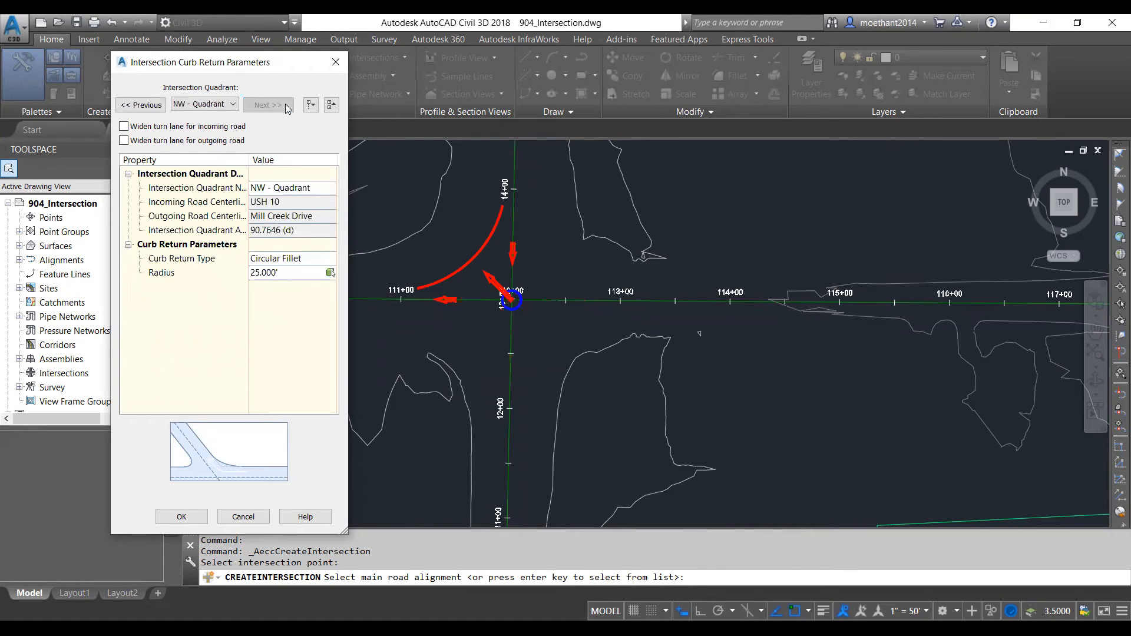
Review the intersection's curb return parameters from the NW quadrant back to the NE quadrant, opening the NE curb return radius.
{"action": "left_click", "coordinate": [147, 106]}
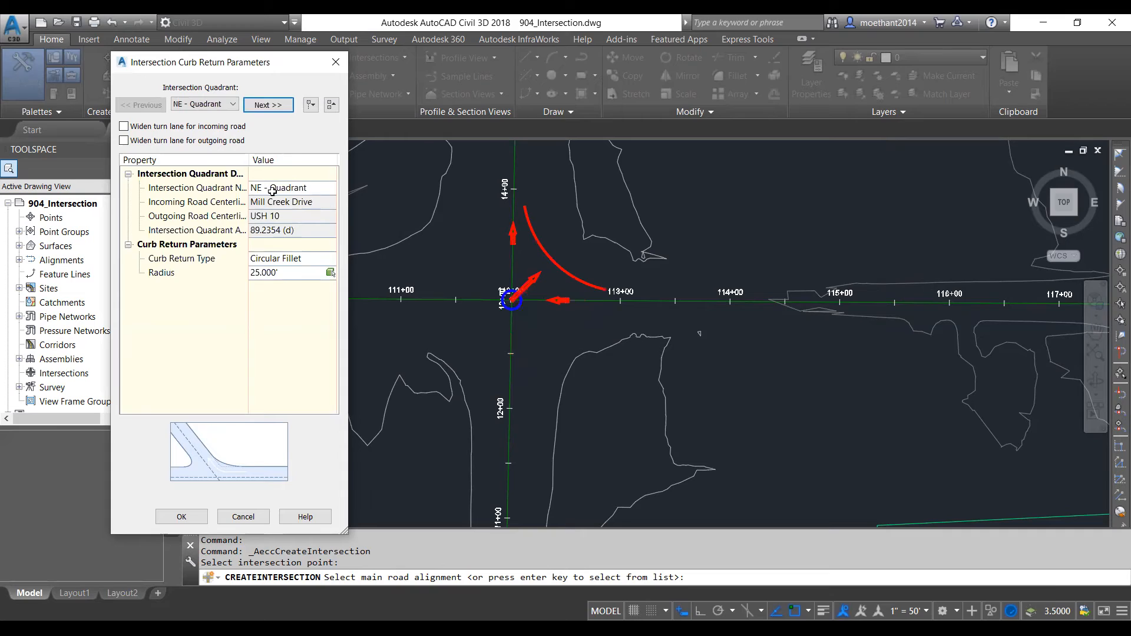
{"action": "left_click", "coordinate": [283, 274]}
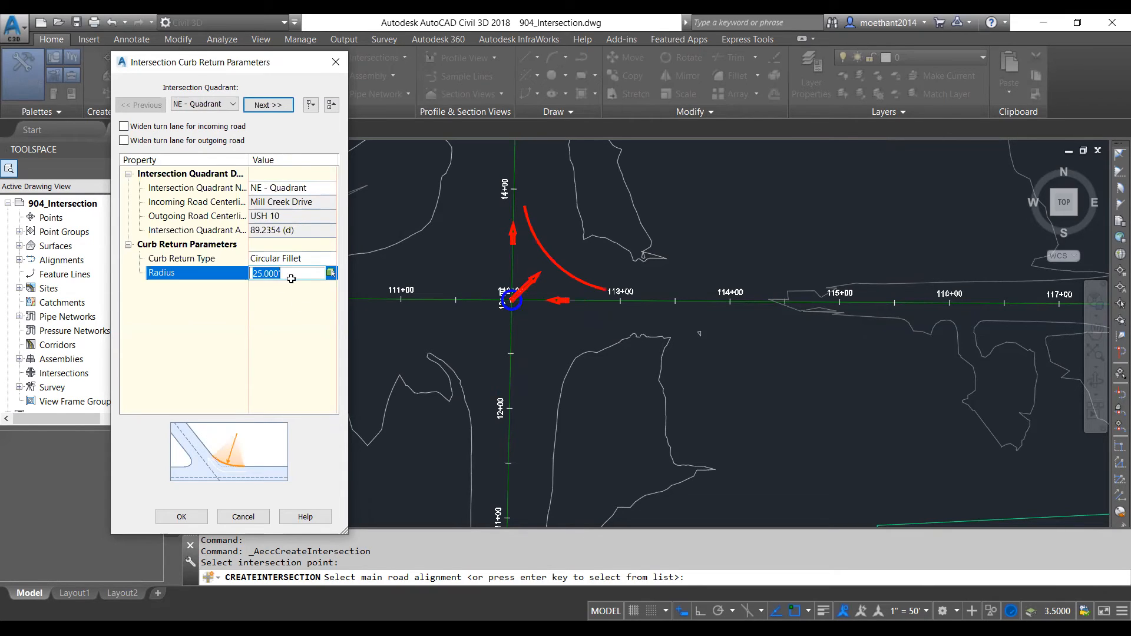
{"action": "left_click", "coordinate": [287, 308]}
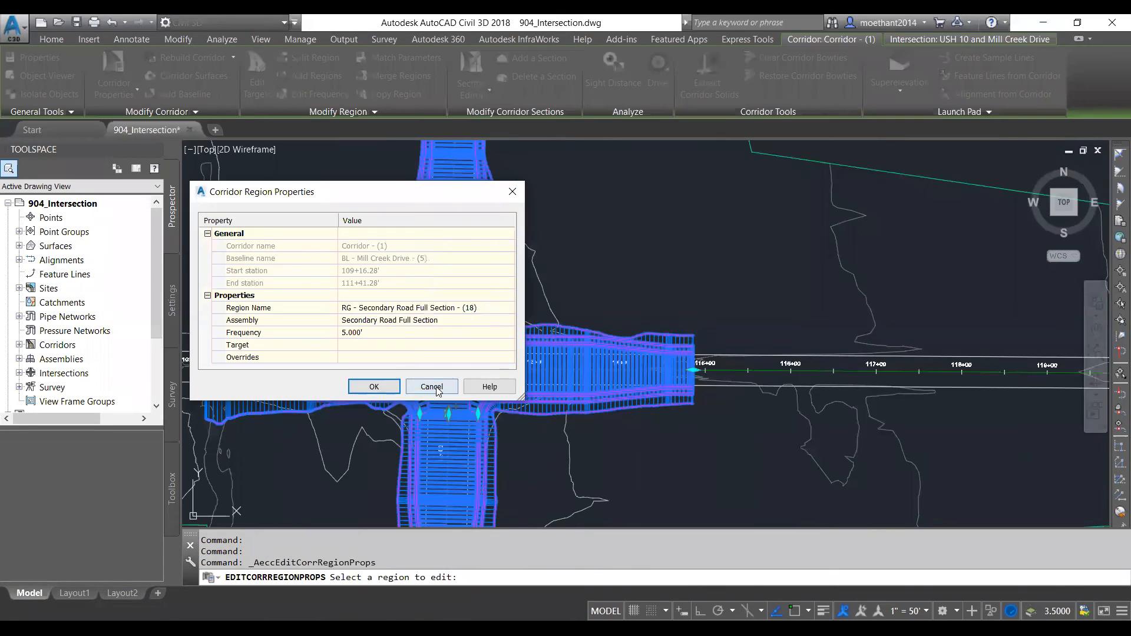
Check the region properties of the intersection corridor along Mill Creek Drive, including the Secondary Road Full Section region, without changing them.
{"action": "left_click", "coordinate": [432, 388]}
{"action": "left_click", "coordinate": [380, 112]}
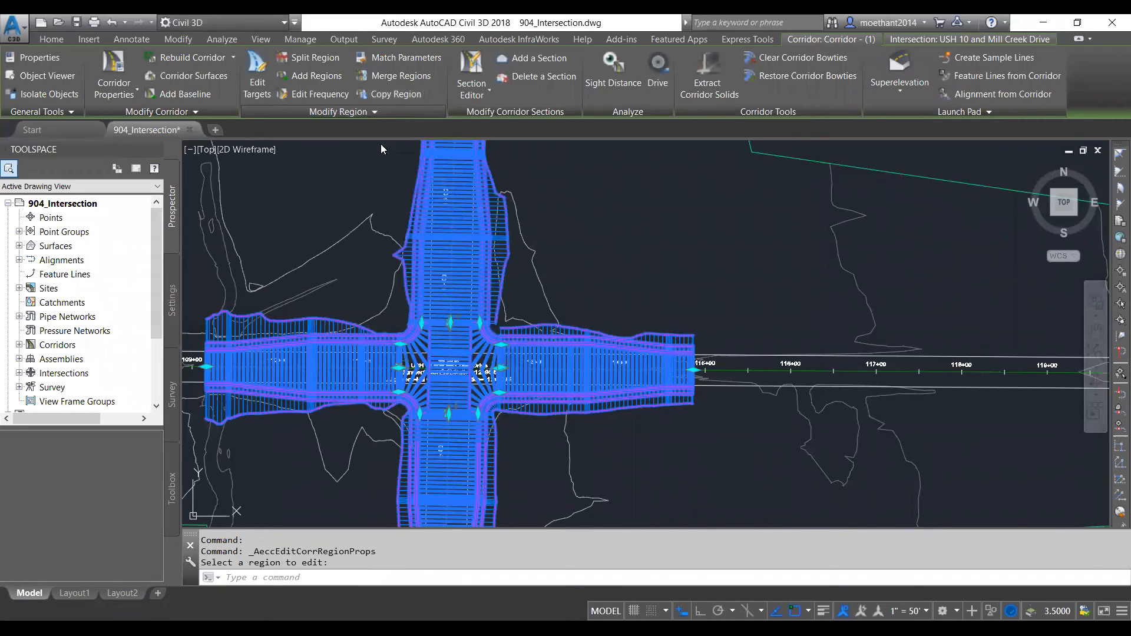
{"action": "left_click", "coordinate": [453, 278]}
{"action": "left_click", "coordinate": [433, 388]}
{"action": "left_click", "coordinate": [370, 114]}
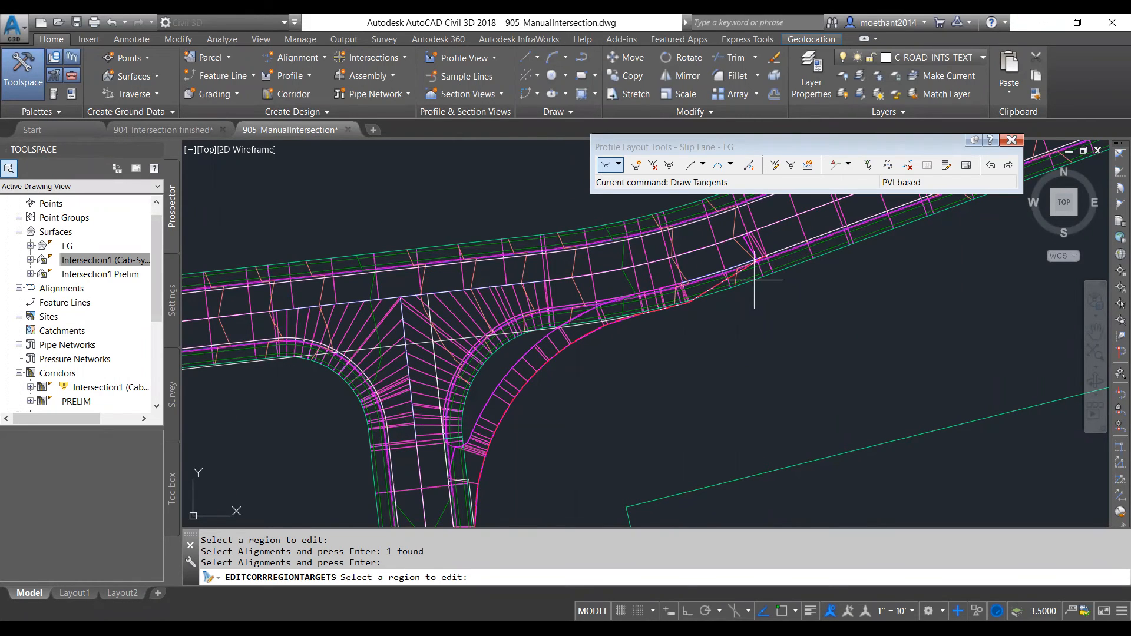
{"action": "key", "text": "Escape"}
{"action": "scroll", "coordinate": [471, 298], "scroll_direction": "up", "scroll_amount": 2}
{"action": "key", "text": "Escape"}
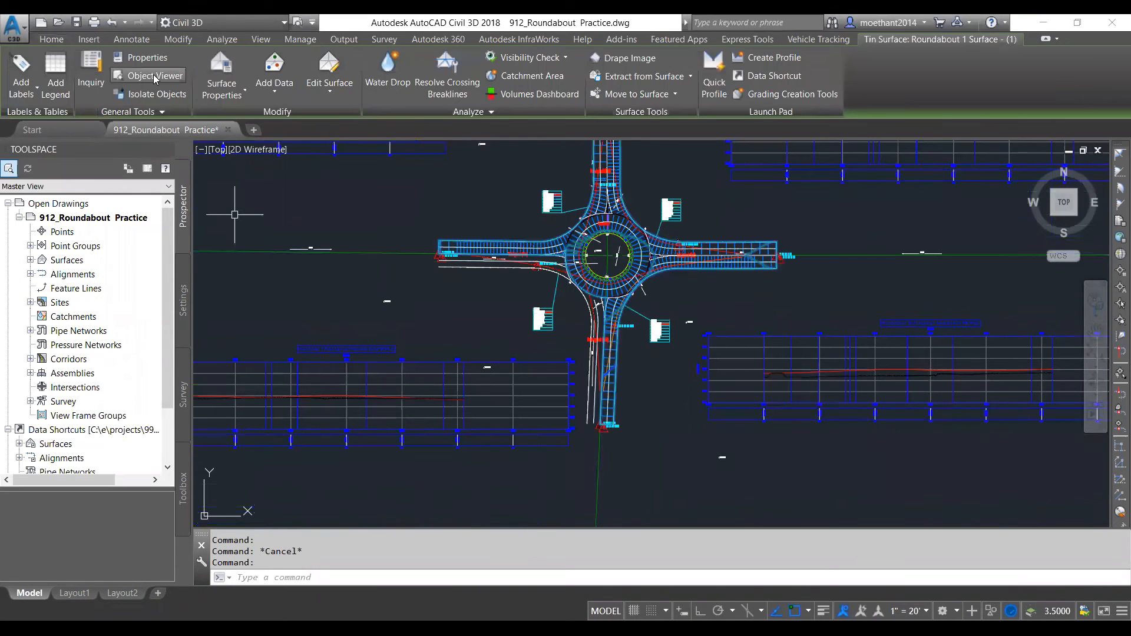
View the selected Roundabout 1 surface in the Object Viewer.
{"action": "left_click", "coordinate": [153, 75]}
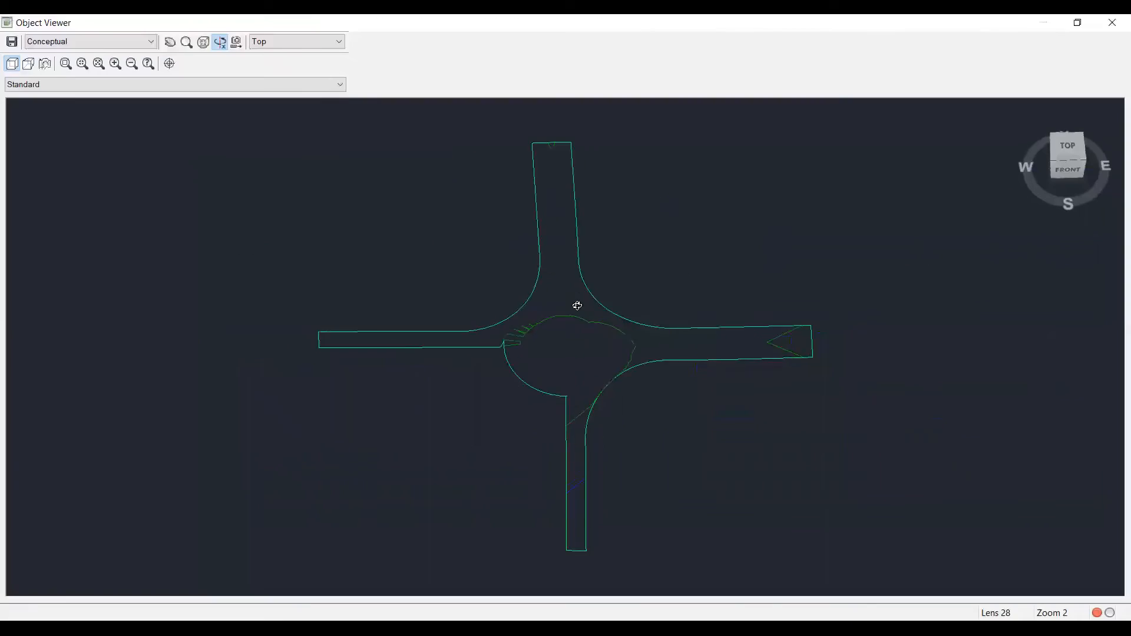
{"action": "scroll", "coordinate": [512, 353], "scroll_direction": "up", "scroll_amount": 2}
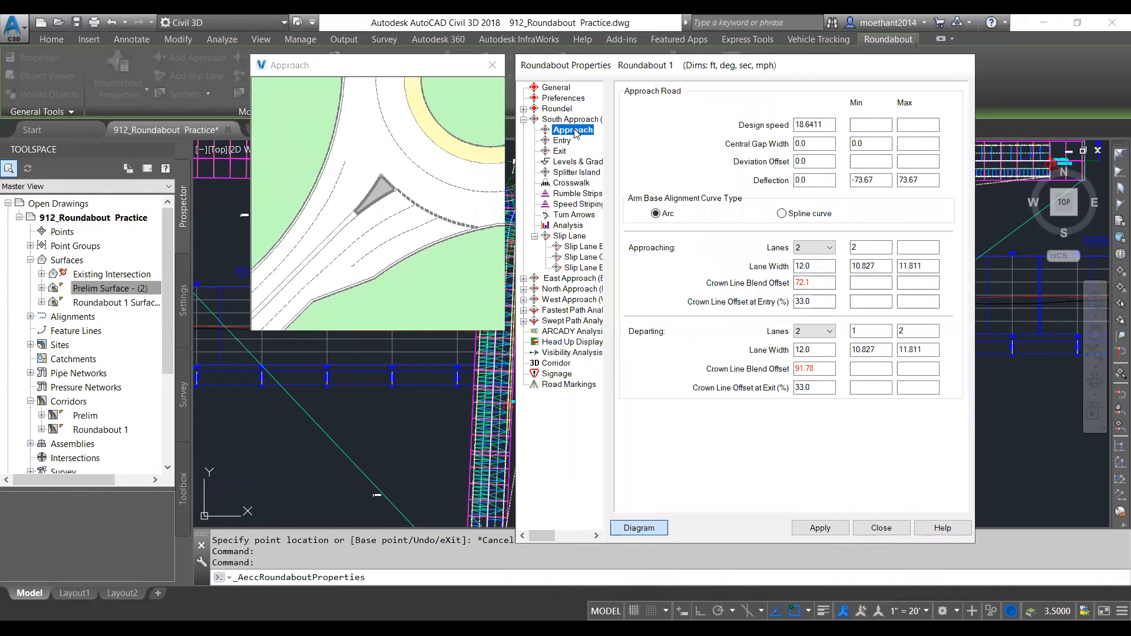
Review the south approach's slip lane settings in the Roundabout 1 properties, covering the general, entry, curve and exit pages.
{"action": "left_click", "coordinate": [572, 236]}
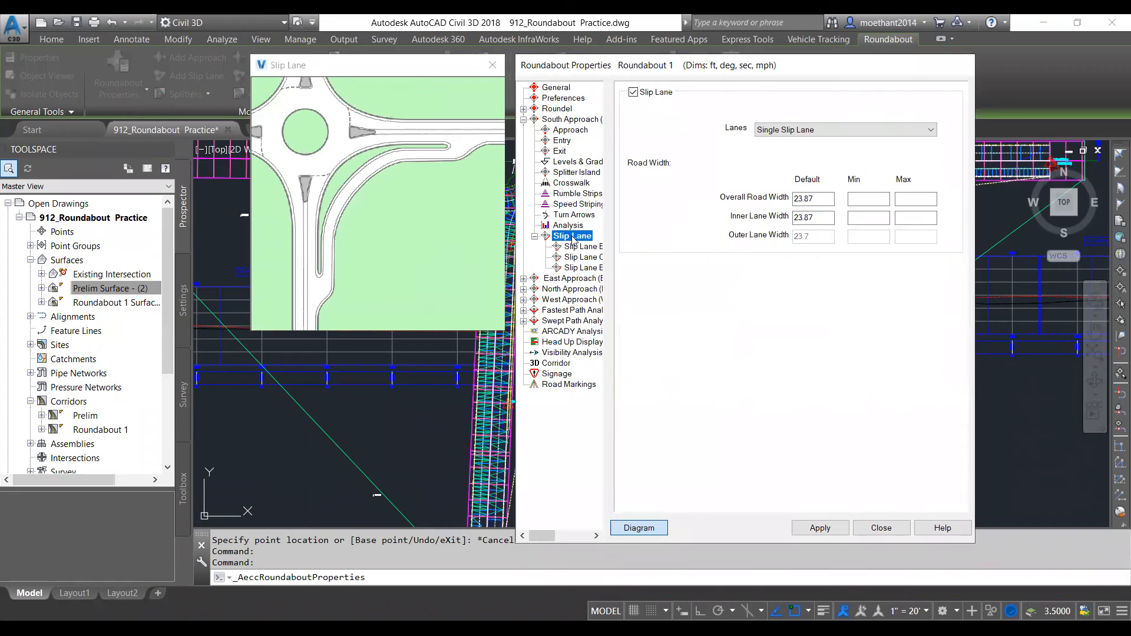
{"action": "left_click", "coordinate": [585, 248]}
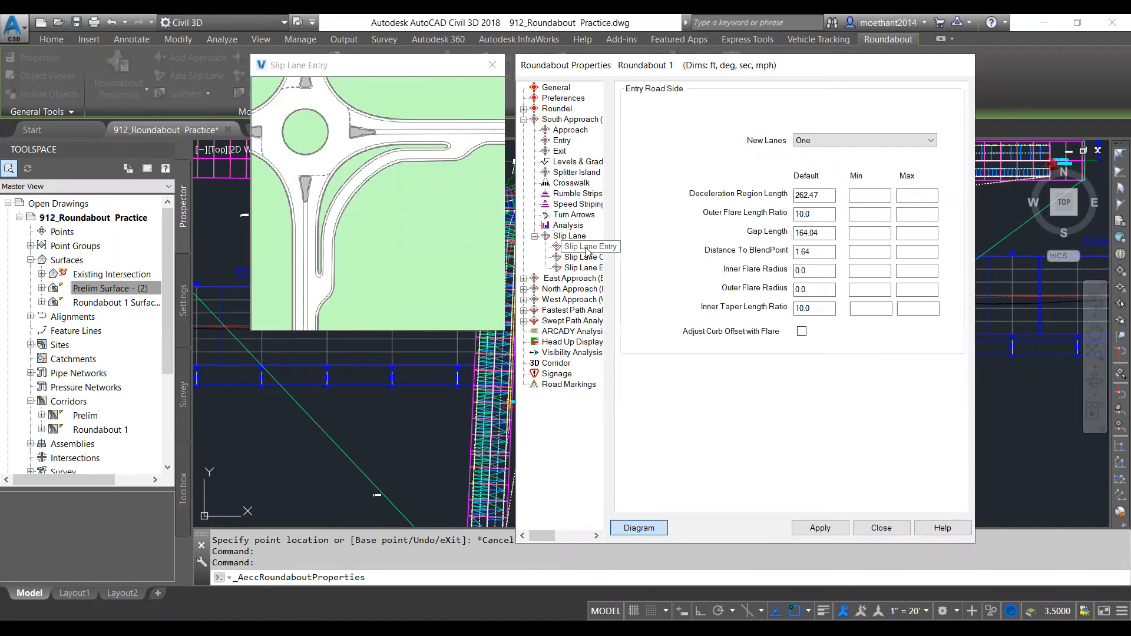
{"action": "left_click", "coordinate": [581, 257]}
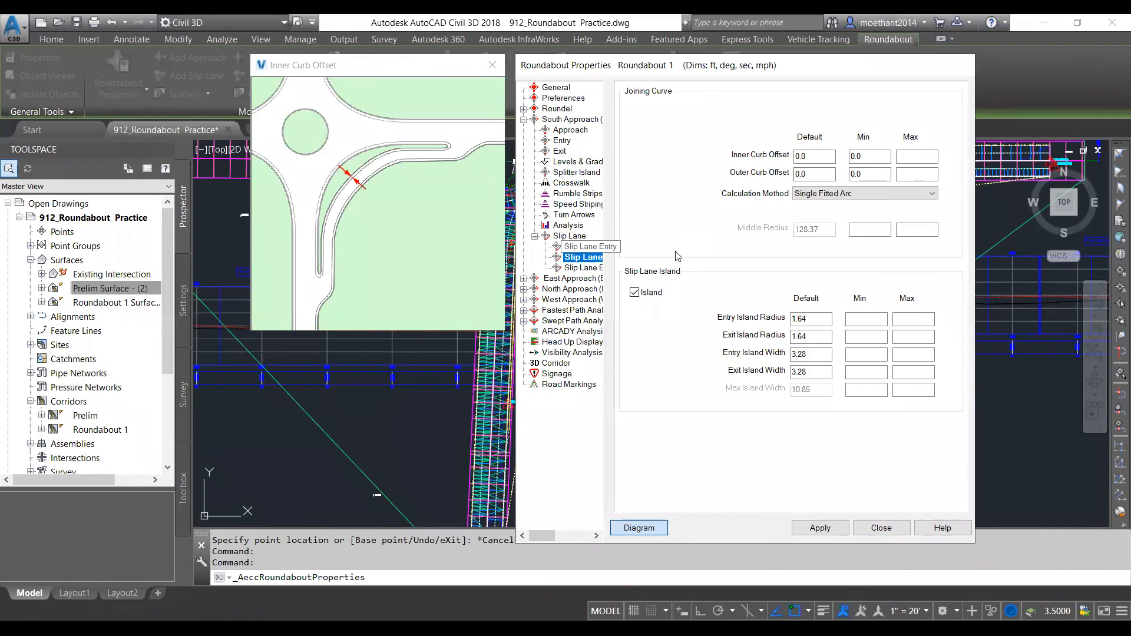
{"action": "left_click", "coordinate": [595, 268]}
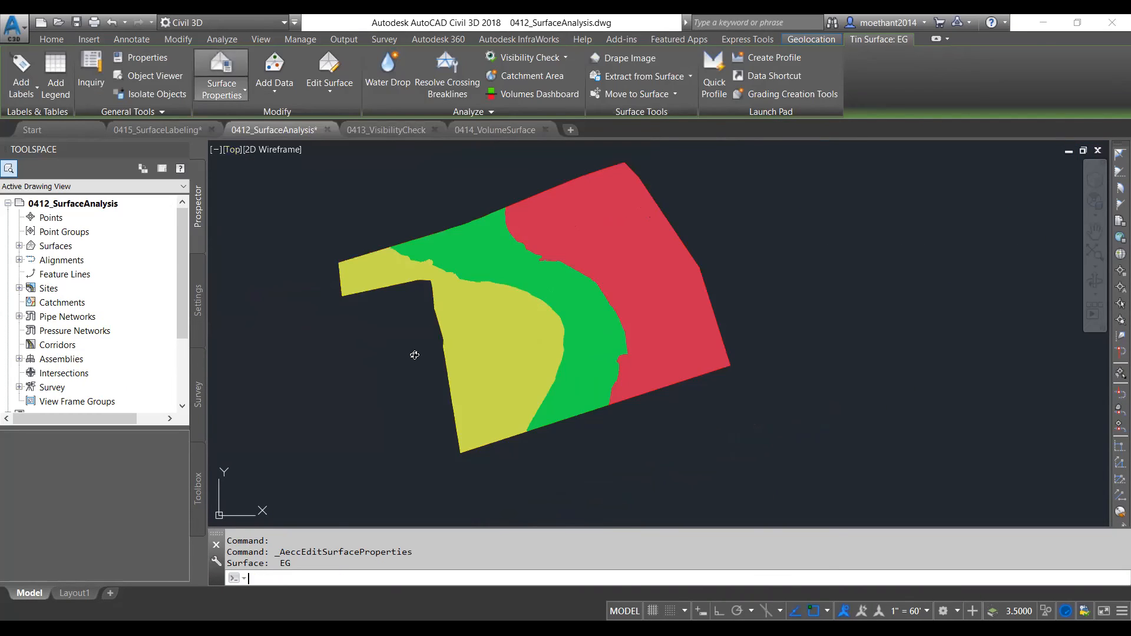
Set the EG surface's style to Elevation Banding (2D).
{"action": "left_click", "coordinate": [313, 246]}
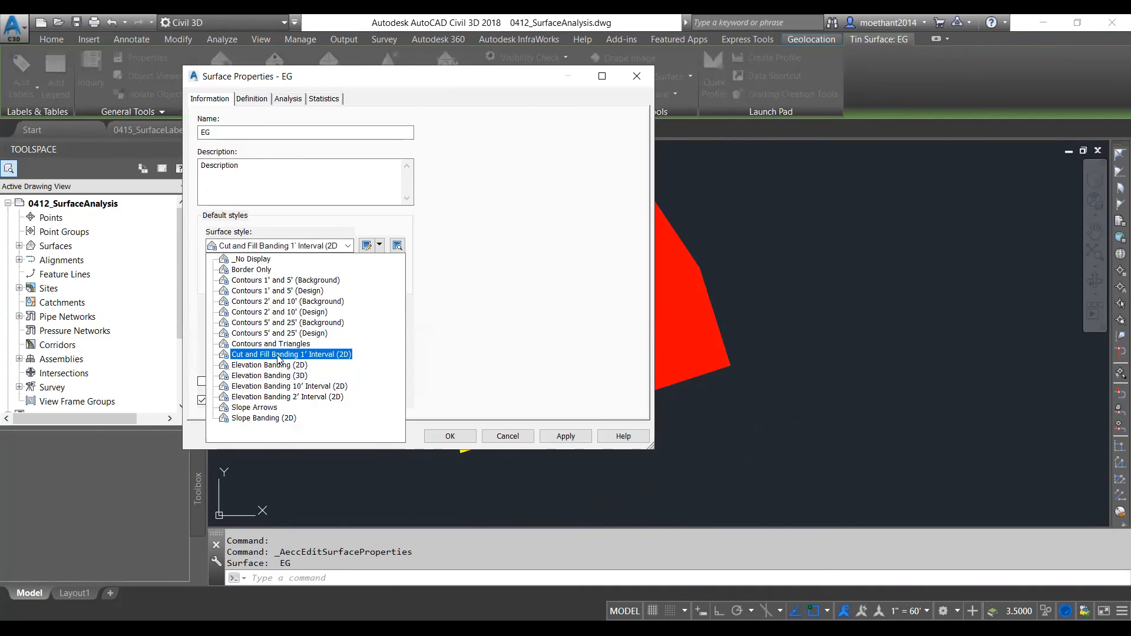
{"action": "left_click", "coordinate": [285, 364]}
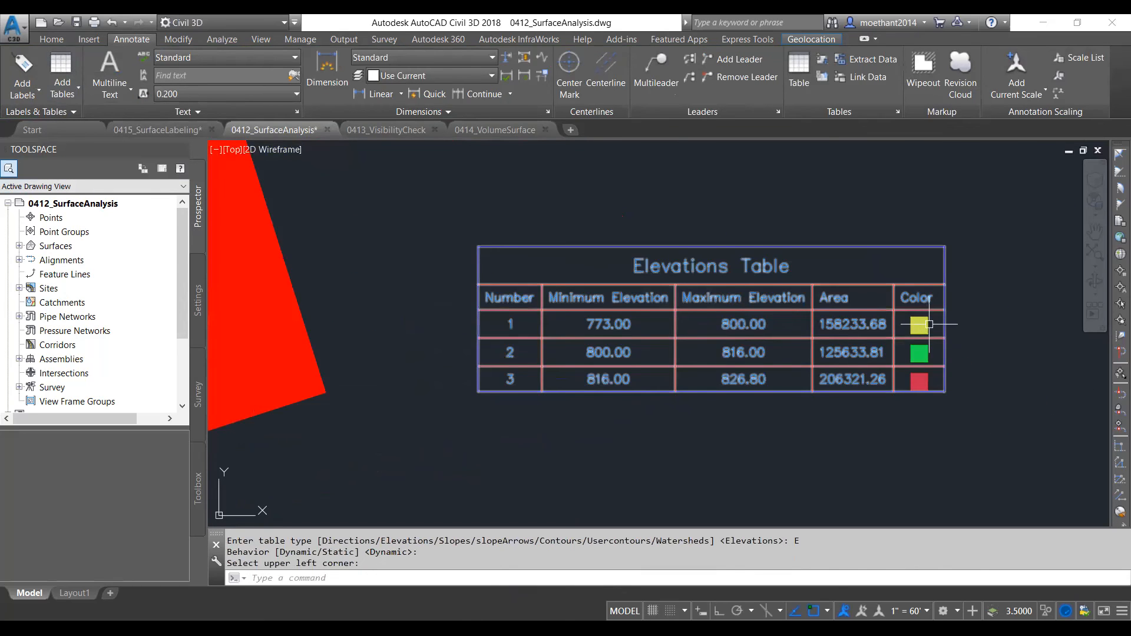
Compare the Elevations Table's ranges, areas and colors with the elevation bands on the EG surface.
{"action": "scroll", "coordinate": [898, 323], "scroll_direction": "down", "scroll_amount": 4}
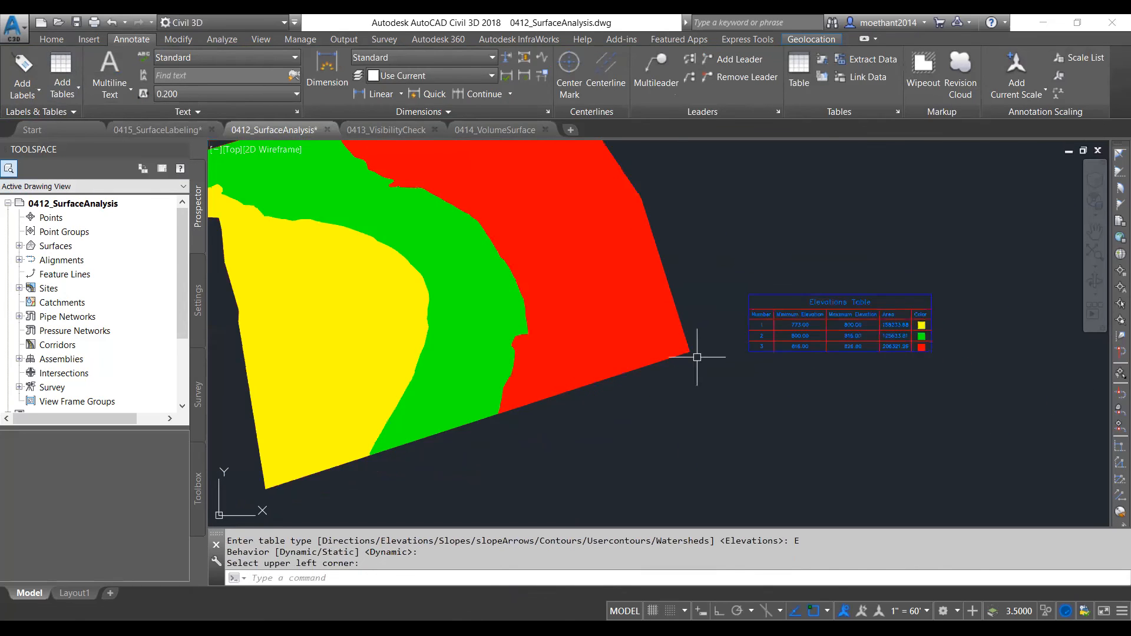
{"action": "scroll", "coordinate": [903, 348], "scroll_direction": "up", "scroll_amount": 4}
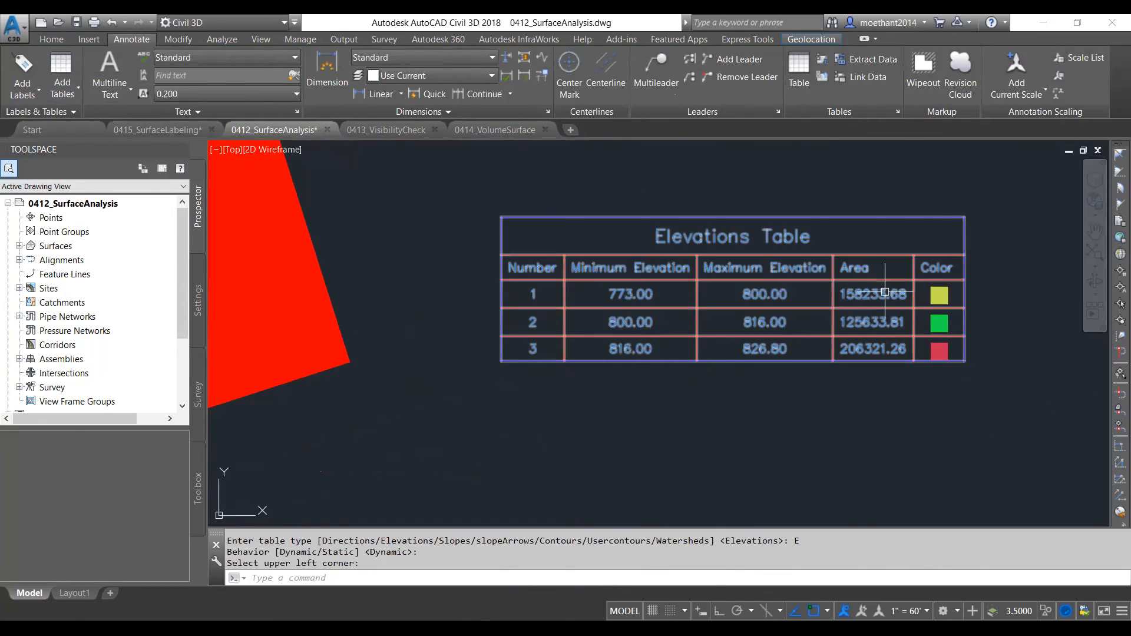
{"action": "scroll", "coordinate": [885, 292], "scroll_direction": "down", "scroll_amount": 3}
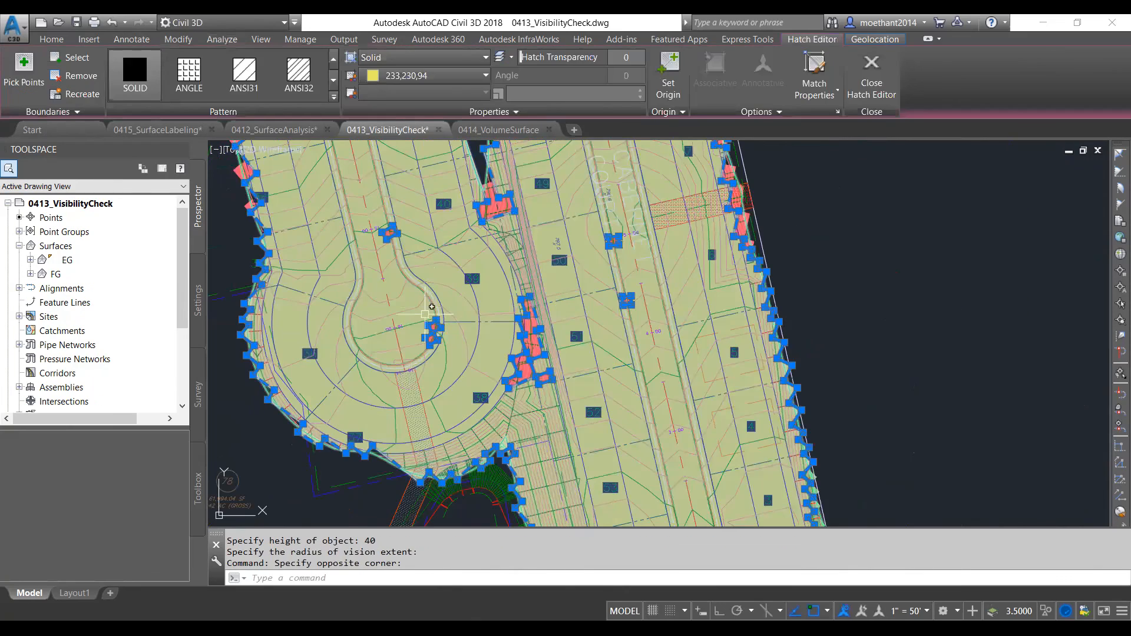
Inspect the object properties of the selected solid yellow visibility hatch, then clear the selection.
{"action": "key", "text": "ctrl+1"}
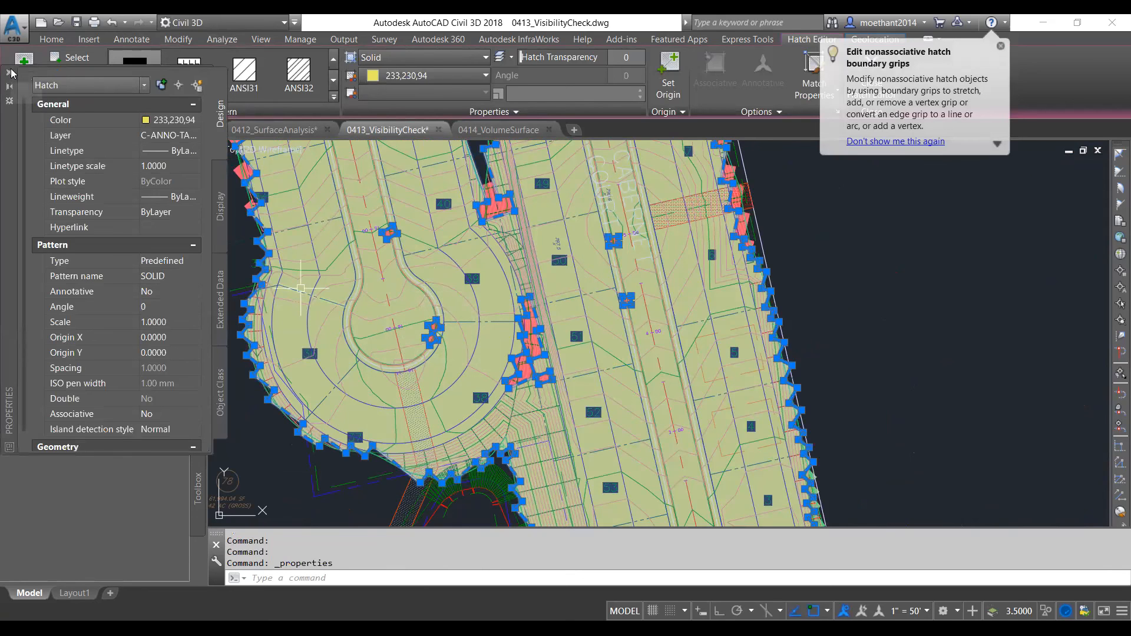
{"action": "key", "text": "Escape"}
Examine the visibility check's colored zones around the viewpoint at lot 55 and along the road past lots 2 to 4.
{"action": "scroll", "coordinate": [568, 328], "scroll_direction": "down", "scroll_amount": 6}
{"action": "mouse_move", "coordinate": [588, 412]}
{"action": "middle_mouse_down"}
{"action": "mouse_move", "coordinate": [560, 384]}
{"action": "mouse_move", "coordinate": [596, 383]}
{"action": "middle_mouse_up"}
{"action": "scroll", "coordinate": [556, 386], "scroll_direction": "up", "scroll_amount": 6}
{"action": "scroll", "coordinate": [534, 350], "scroll_direction": "up", "scroll_amount": 4}
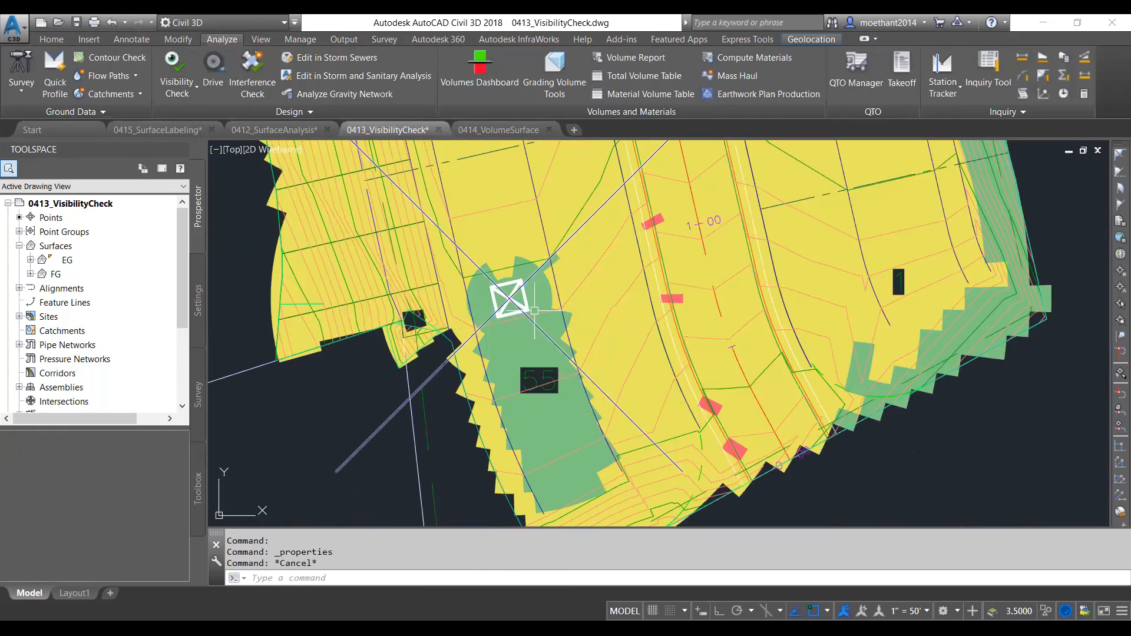
{"action": "scroll", "coordinate": [480, 320], "scroll_direction": "up", "scroll_amount": 2}
{"action": "scroll", "coordinate": [483, 360], "scroll_direction": "down", "scroll_amount": 2}
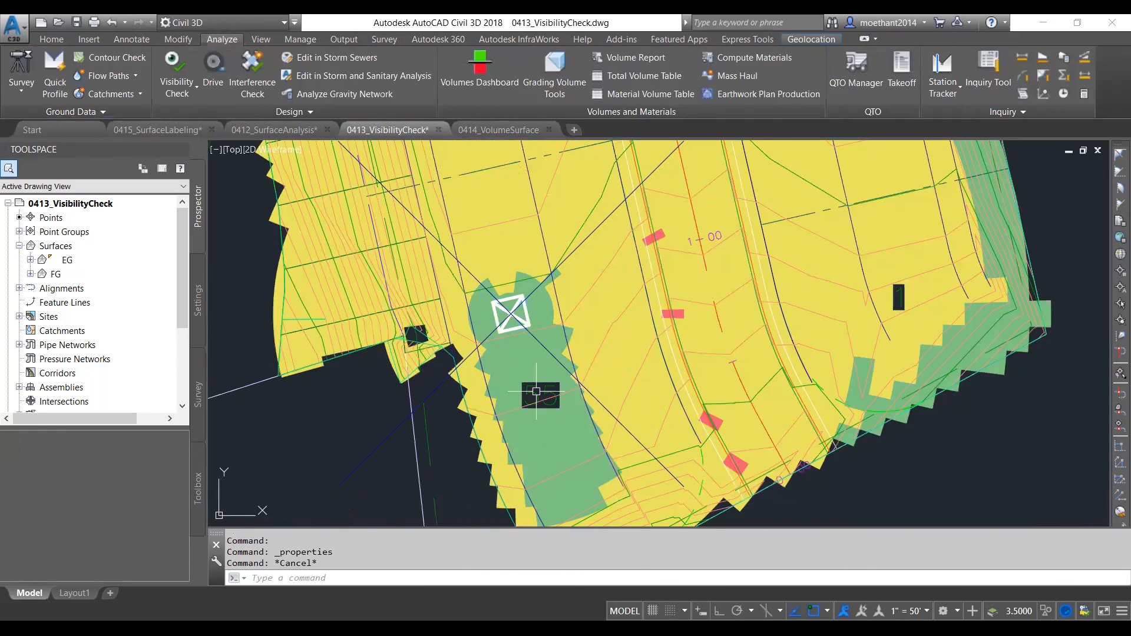
{"action": "middle_click_drag", "start_coordinate": [565, 464], "coordinate": [501, 417]}
{"action": "mouse_move", "coordinate": [821, 371]}
{"action": "middle_mouse_down"}
{"action": "mouse_move", "coordinate": [728, 430]}
{"action": "mouse_move", "coordinate": [677, 501]}
{"action": "middle_mouse_up"}
{"action": "scroll", "coordinate": [358, 403], "scroll_direction": "down", "scroll_amount": 2}
{"action": "mouse_move", "coordinate": [583, 344]}
{"action": "middle_mouse_down"}
{"action": "mouse_move", "coordinate": [587, 411]}
{"action": "mouse_move", "coordinate": [642, 493]}
{"action": "middle_mouse_up"}
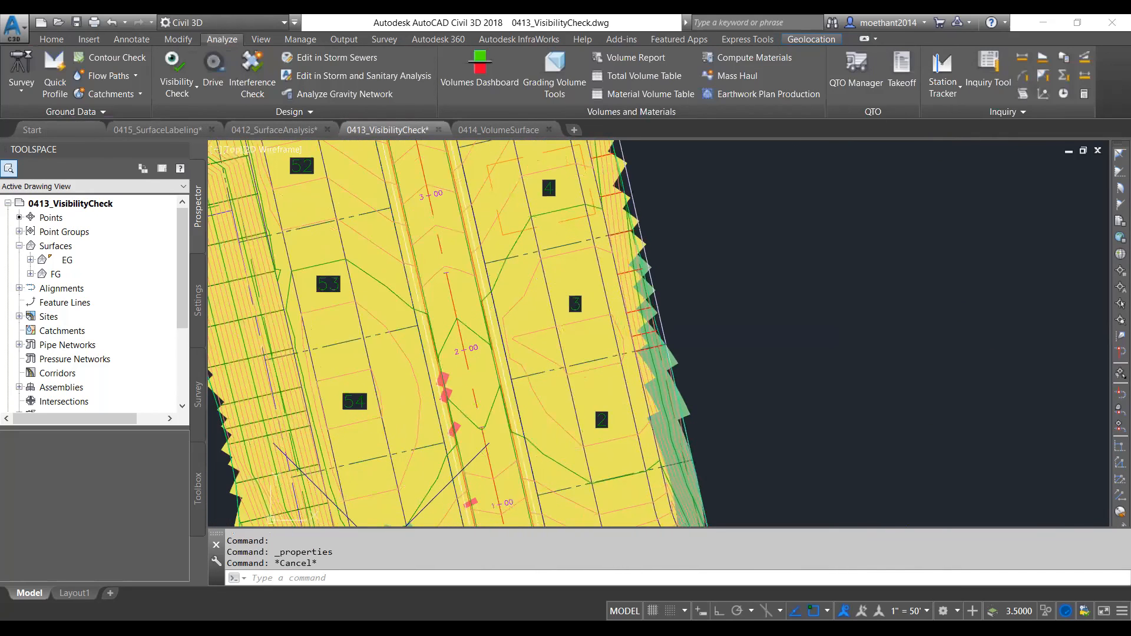
{"action": "scroll", "coordinate": [453, 313], "scroll_direction": "down", "scroll_amount": 3}
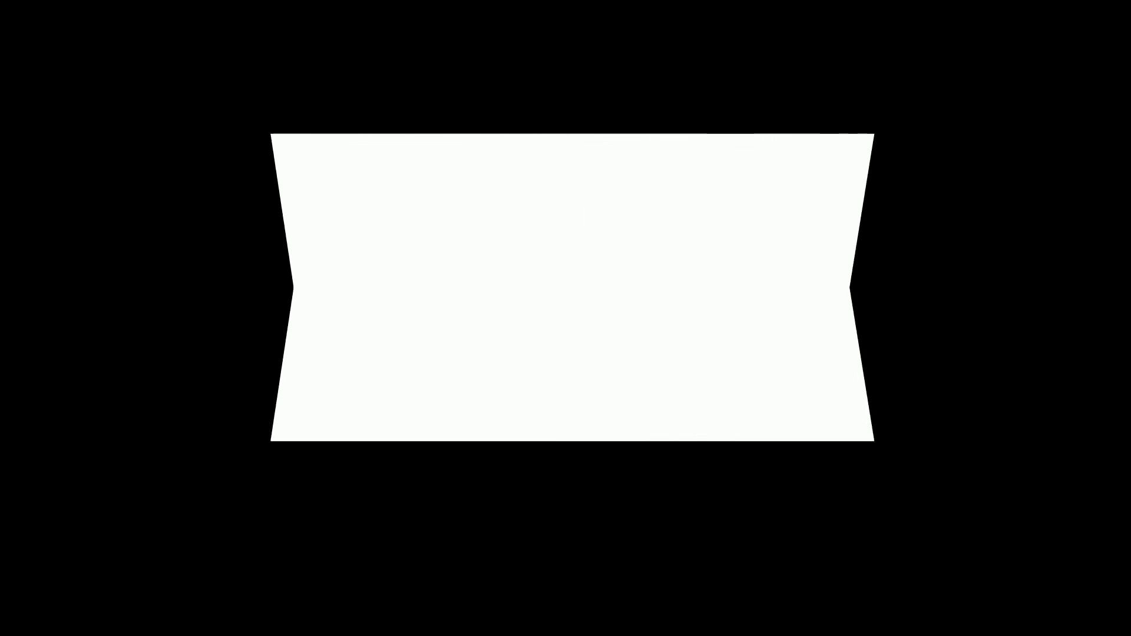